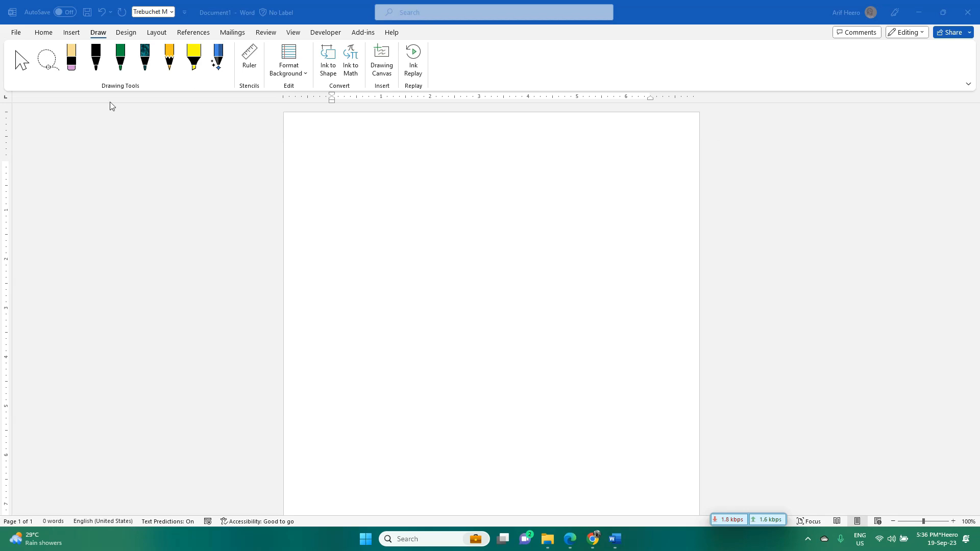
Set the black pen to its thinnest stroke and handwrite a name with freehand lines across the blank page
left_click(22, 60)
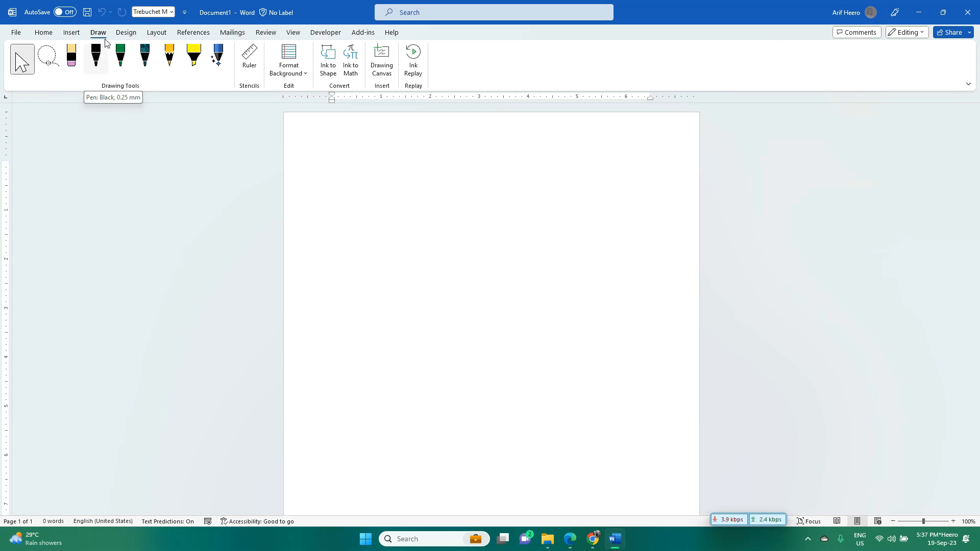
left_click(102, 61)
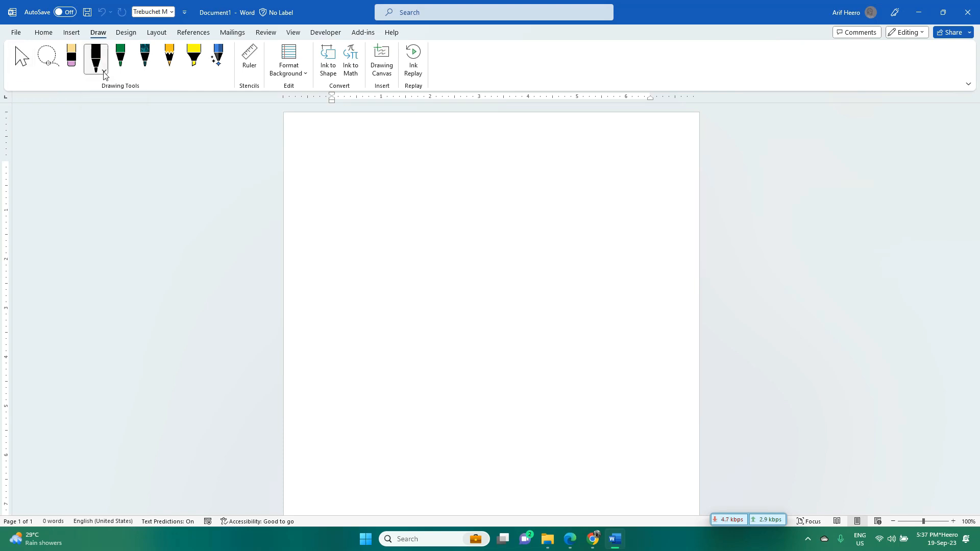
left_click(104, 72)
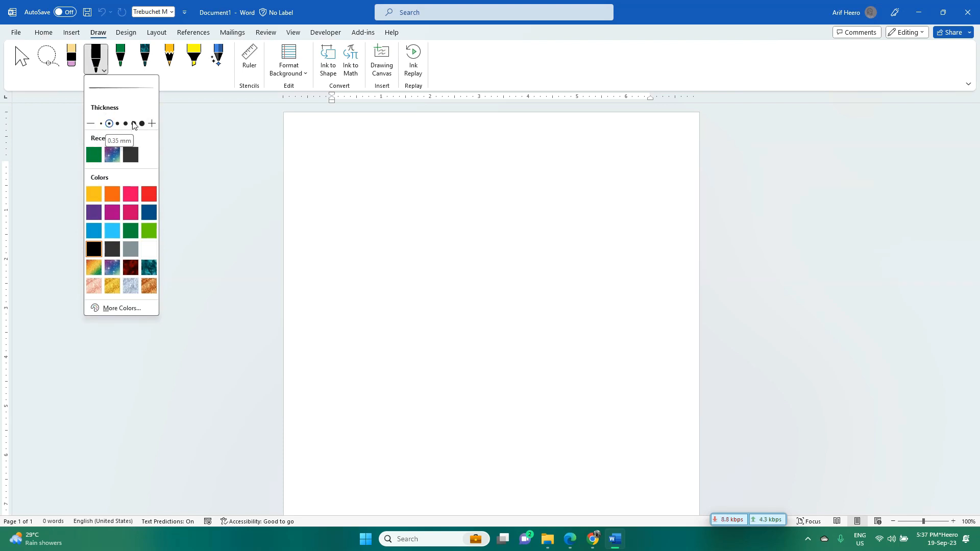
left_click(101, 123)
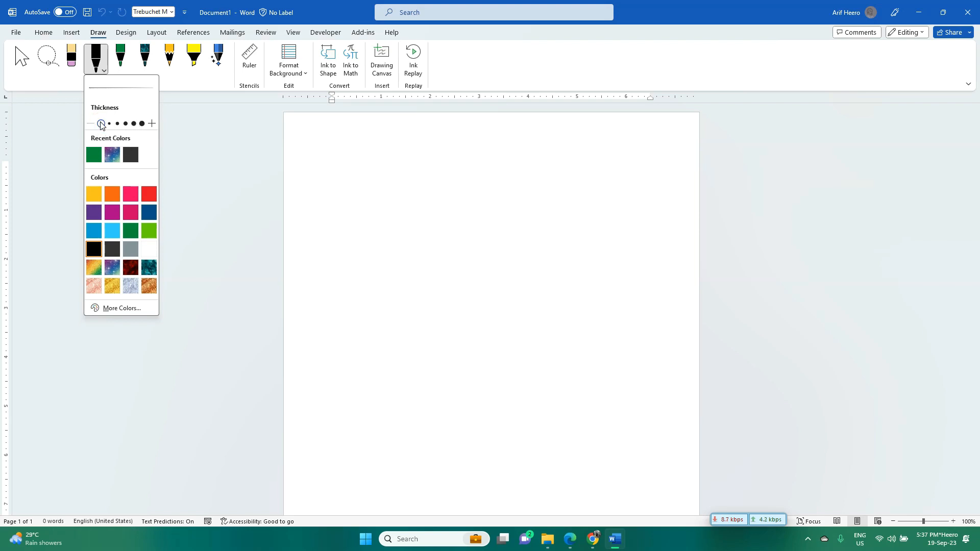
left_click(100, 67)
mouse_move(360, 185)
left_mouse_down()
mouse_move(460, 201)
mouse_move(408, 271)
mouse_move(406, 316)
mouse_move(450, 343)
mouse_move(512, 265)
mouse_move(545, 273)
mouse_move(543, 470)
mouse_move(543, 446)
left_mouse_up()
left_click_drag(536, 243, 542, 249)
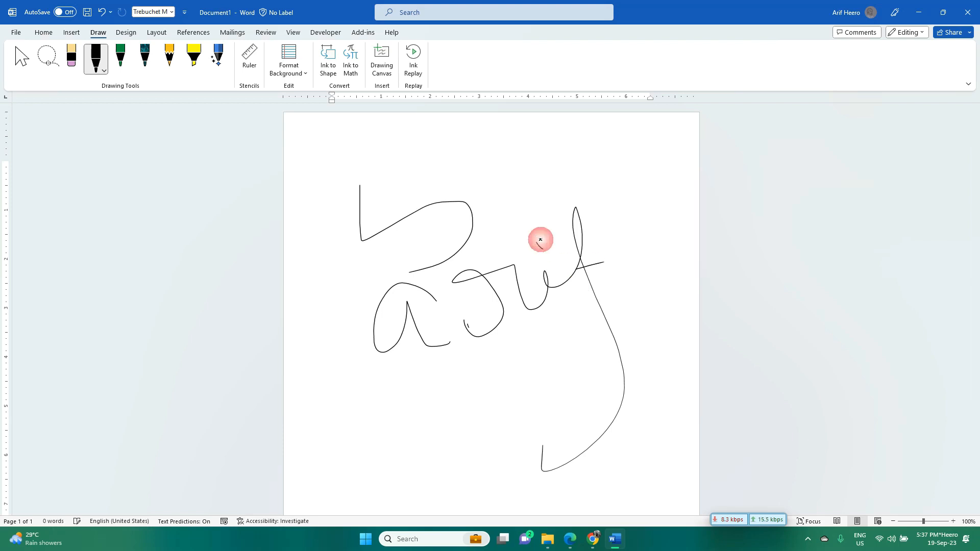
Give the first pen the teal glitter effect and the thickest stroke, and draw a capital A below the handwriting
left_click(104, 69)
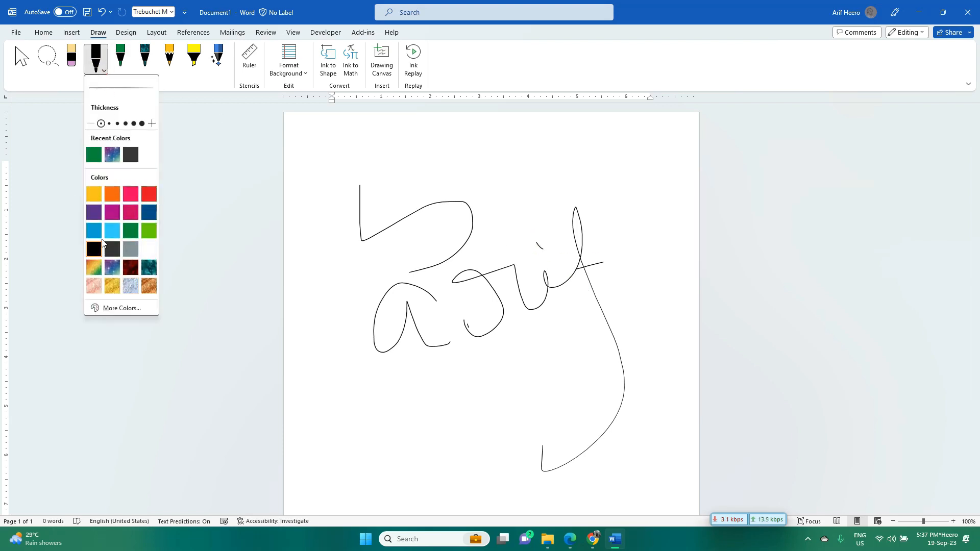
left_click(148, 267)
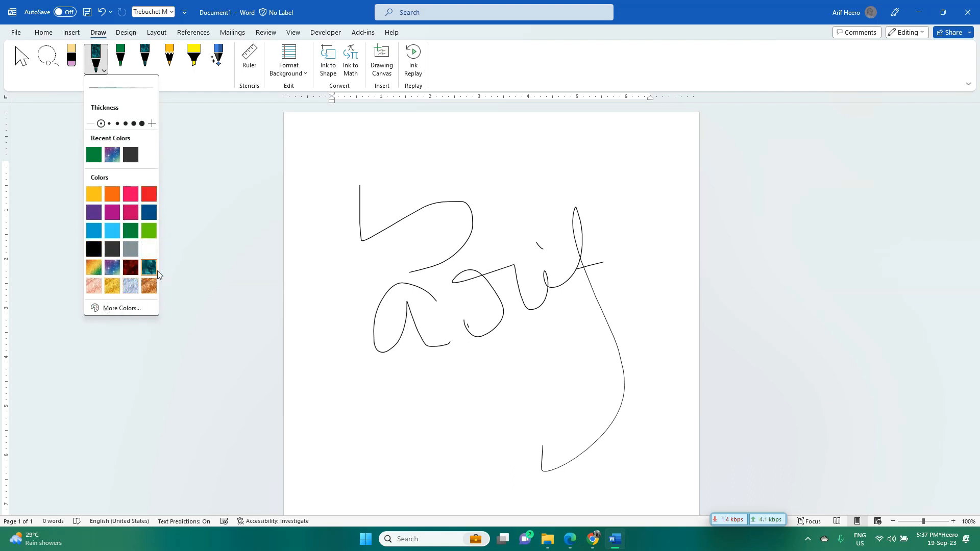
left_click(142, 123)
left_click(330, 446)
left_click_drag(331, 446, 403, 453)
left_click_drag(341, 422, 421, 421)
Change the first pen's ink color from the teal effect to red
left_click(117, 59)
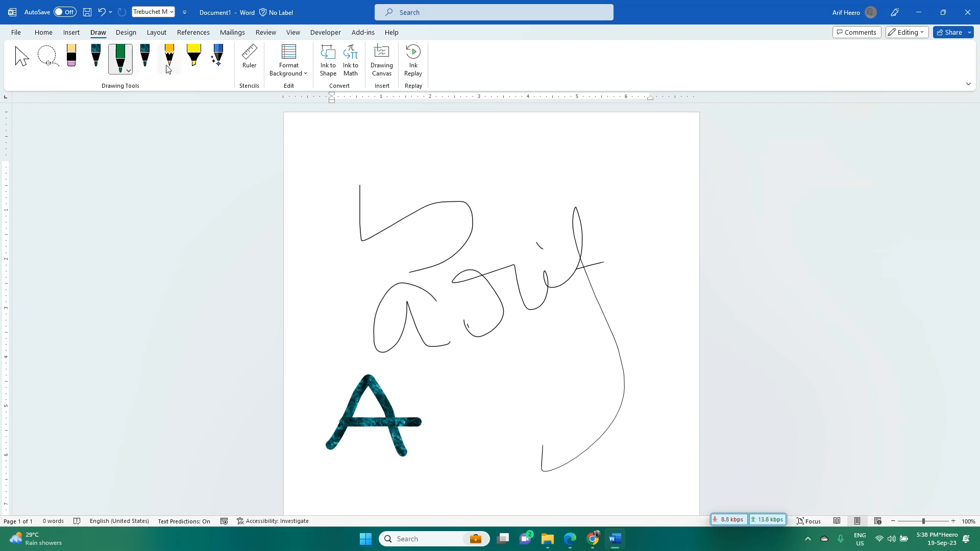
left_click(98, 69)
left_click(101, 72)
left_click(145, 195)
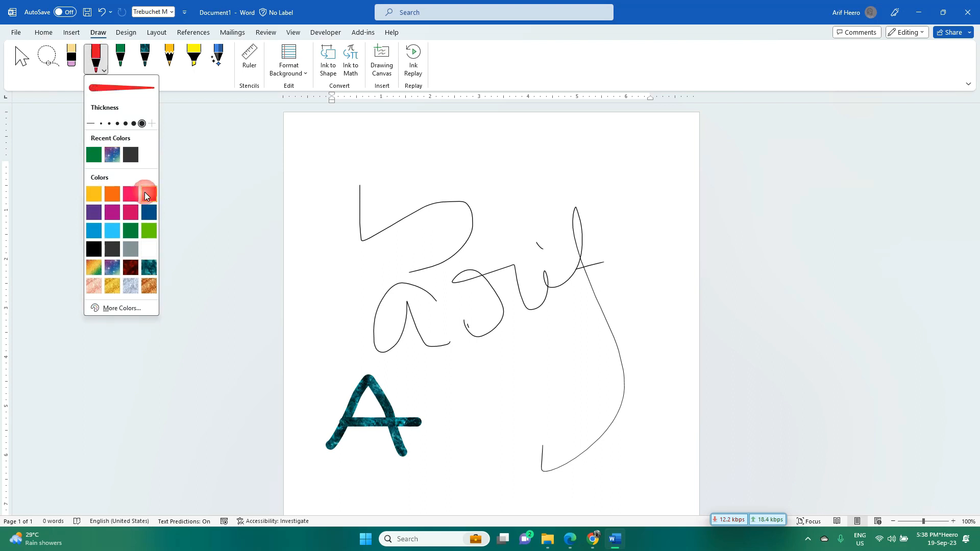
left_click(104, 71)
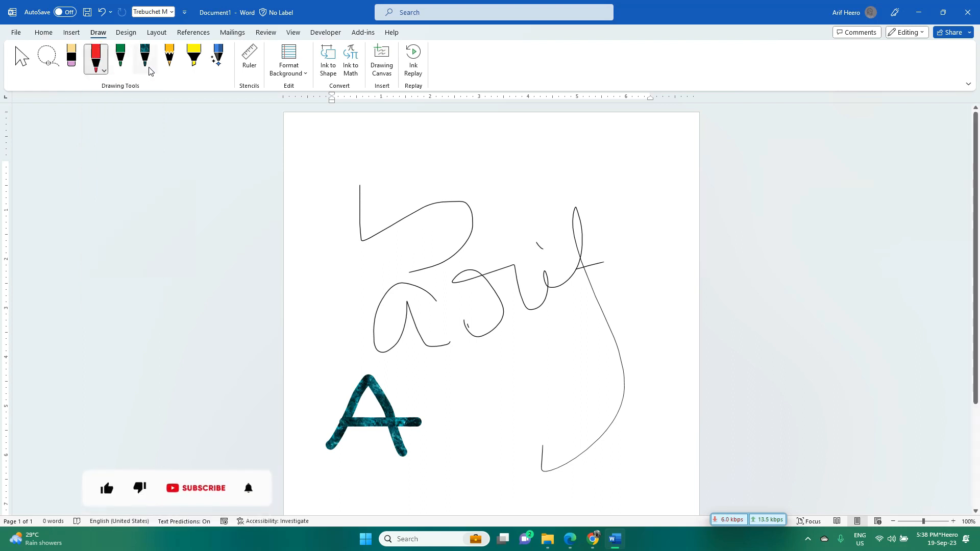
Change the third pen's ink color to golden yellow
left_click(147, 69)
left_click(152, 71)
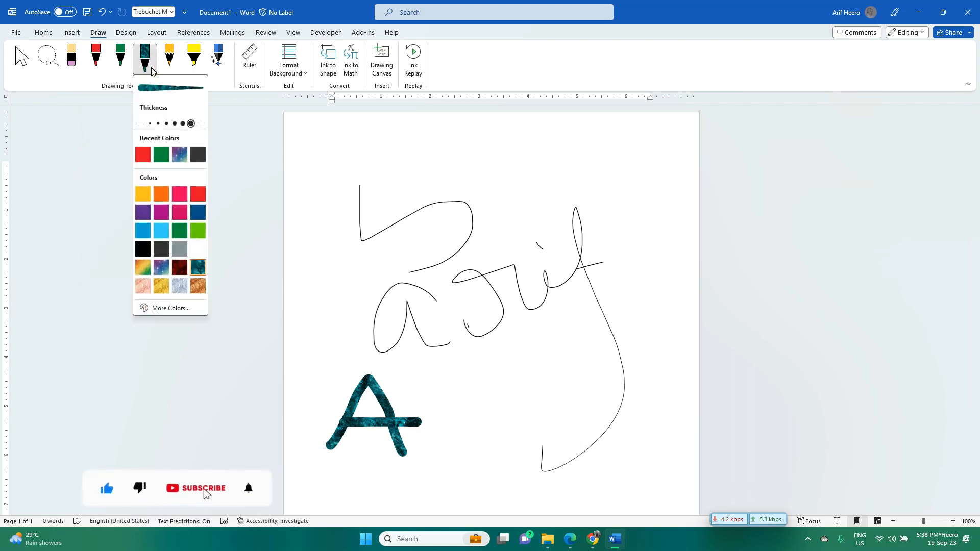
left_click(148, 194)
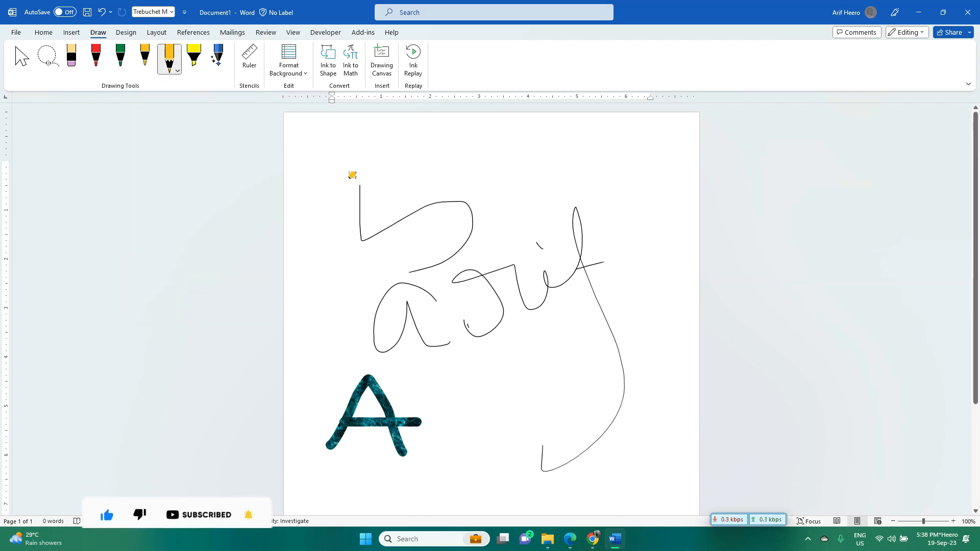
Draw freehand strokes over the handwriting with the yellow pencil, the green pen and the red pen
mouse_move(406, 218)
left_mouse_down()
mouse_move(528, 229)
mouse_move(554, 193)
left_mouse_up()
left_click(120, 56)
left_click_drag(423, 200, 546, 247)
left_click(96, 56)
mouse_move(434, 261)
left_mouse_down()
mouse_move(556, 271)
mouse_move(532, 347)
left_mouse_up()
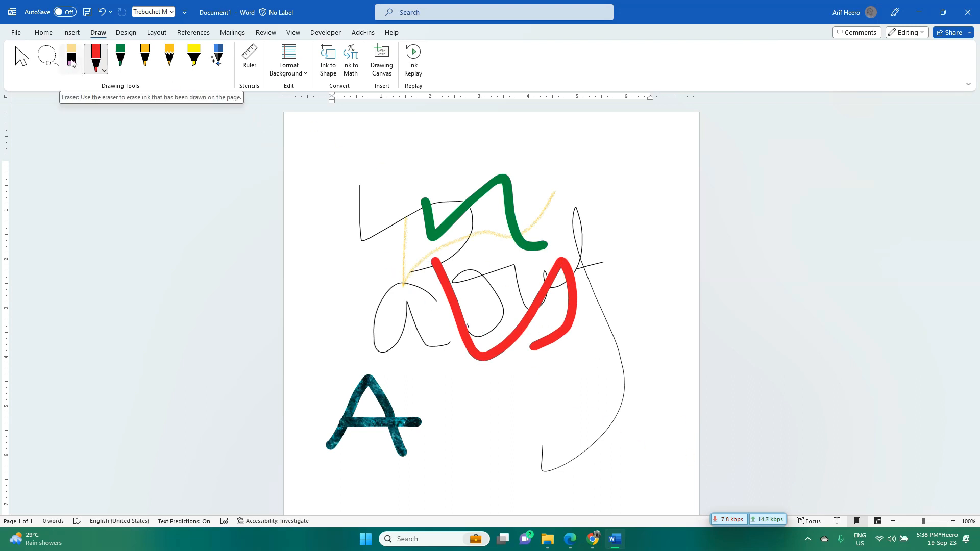
Erase all the ink strokes from the page with the Eraser
left_click(72, 62)
mouse_move(356, 205)
left_mouse_down()
mouse_move(505, 196)
mouse_move(540, 313)
mouse_move(406, 365)
mouse_move(388, 444)
mouse_move(456, 328)
mouse_move(558, 227)
mouse_move(590, 260)
mouse_move(587, 277)
left_mouse_up()
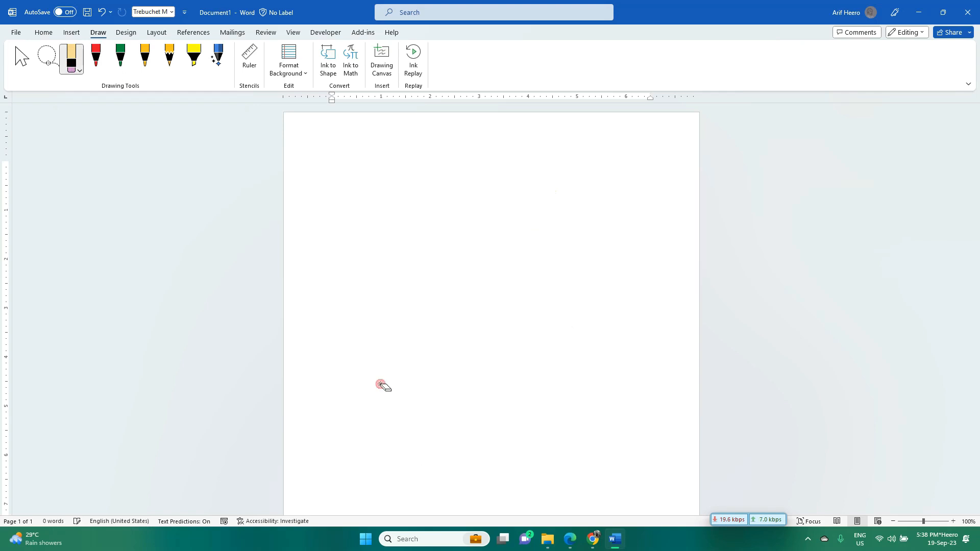
left_click(944, 501)
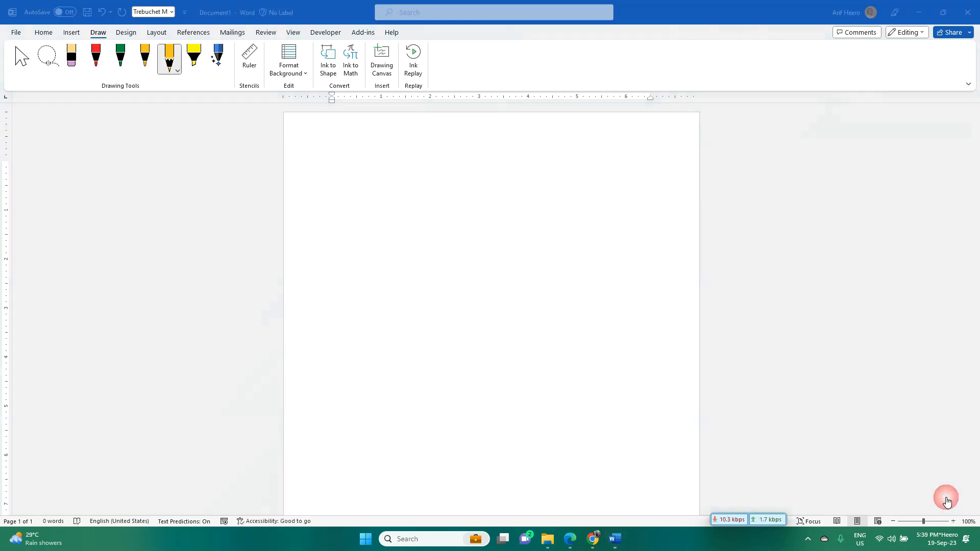
Fill the page with five paragraphs of sample text beginning "Video provides a powerful way to help you prove your point."
left_click(193, 56)
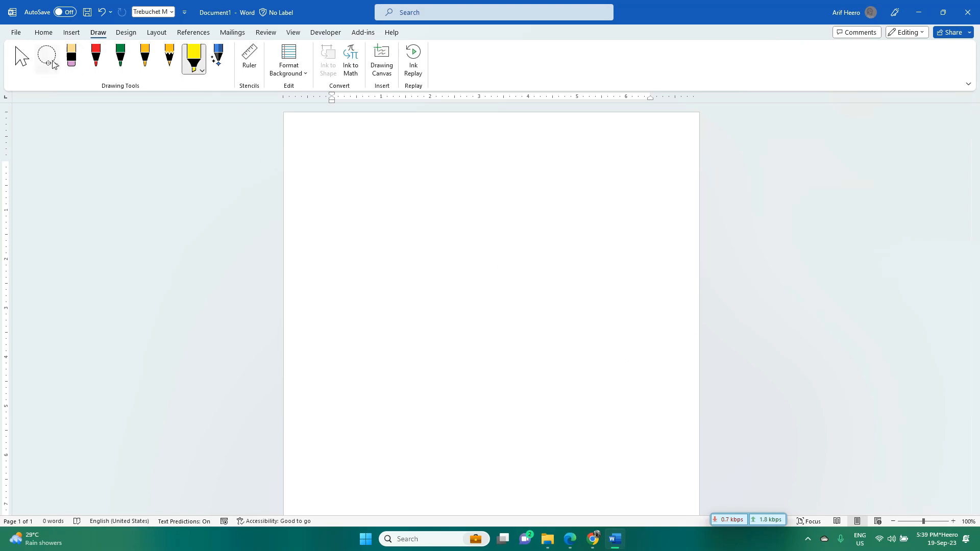
left_click(22, 57)
left_click(354, 177)
type("Video provides a powerful way to help you prove your point. When you click Online Video, you can paste in the embed code for the video you want to add. You can also type a keyword to search online for the video that best fits your document. To make your document look professionally produced, Word provides header, footer, cover page, and text box designs that complement each other. For example, you can add a matching cover page, header, and sidebar. Click Insert and then choose the elements you want from the different galleries. Themes and styles also help keep your document coordinated. When you click Design and choose a new Theme, the pictures, charts, and SmartArt graphics change to match your new theme. When you apply styles, your headings change to match the new theme. Save time in Word with new buttons that show up where you need them. To change the way a picture fits in your document, click it and a button for layout options appears next to it. When you work on a table, click where you want to add a row or a column, and then click the plus sign. Reading is easier, too, in the new Reading view. You can collapse parts of the document and focus on the text you want. If you need to stop reading before you reach the end, Word remembers where you left off - even on another device.")
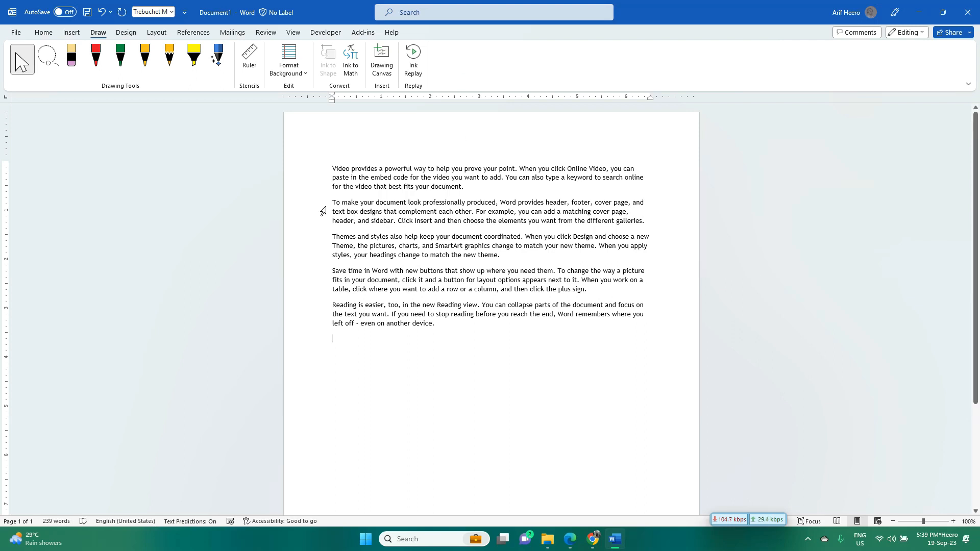
Highlight the first line of the second paragraph in yellow with the Highlighter
left_click_drag(335, 200, 642, 200)
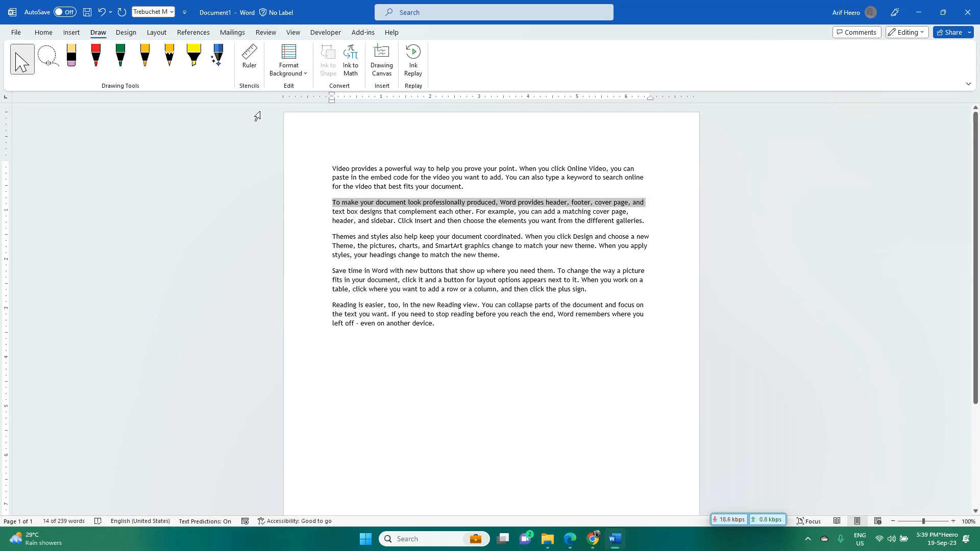
left_click(193, 57)
left_click_drag(338, 203, 649, 203)
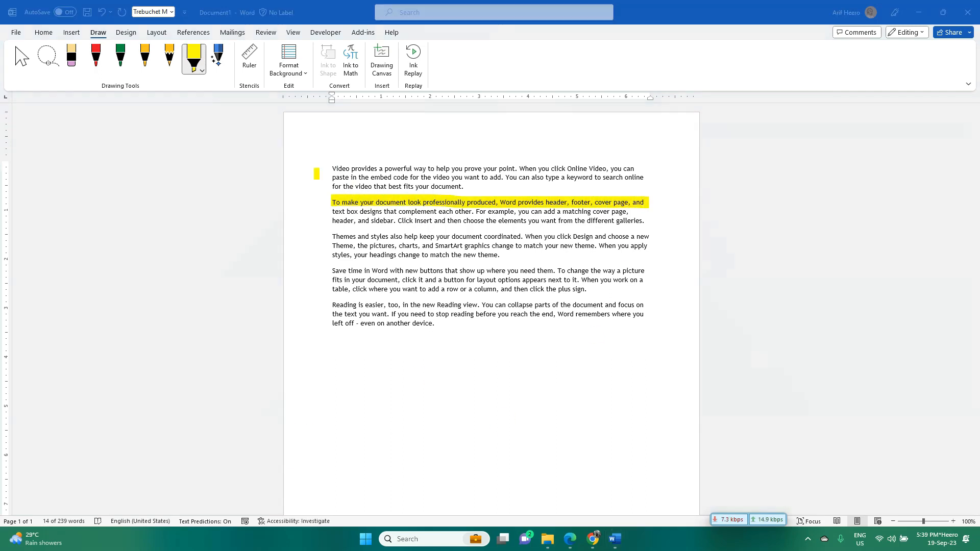
Change the Highlighter color to bright green and highlight the first two lines of the third paragraph
left_click(203, 72)
left_click(212, 155)
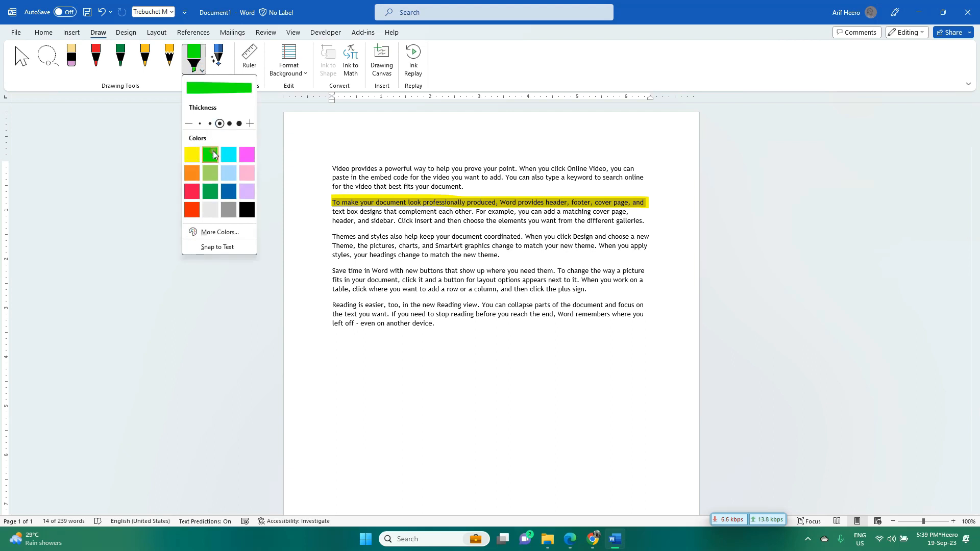
left_click_drag(334, 236, 653, 240)
left_click_drag(330, 241, 644, 251)
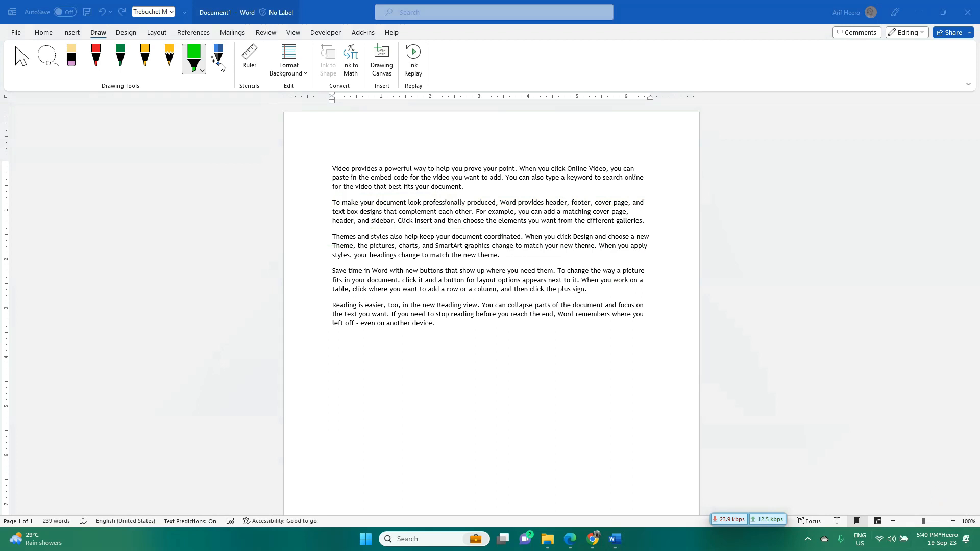
left_click(220, 60)
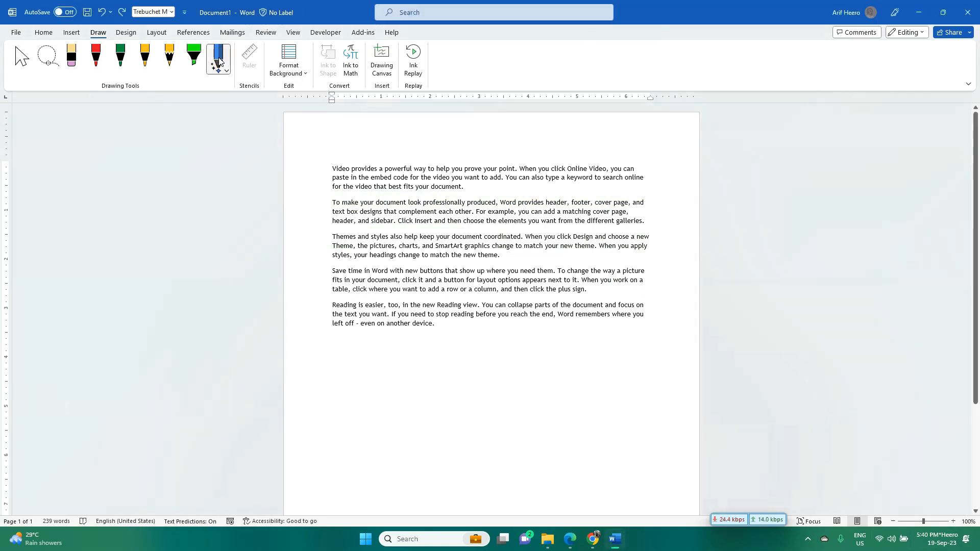
left_click(222, 64)
left_click(223, 63)
Insert four paragraph breaks before the word "device." at the end of the last paragraph
left_click(24, 61)
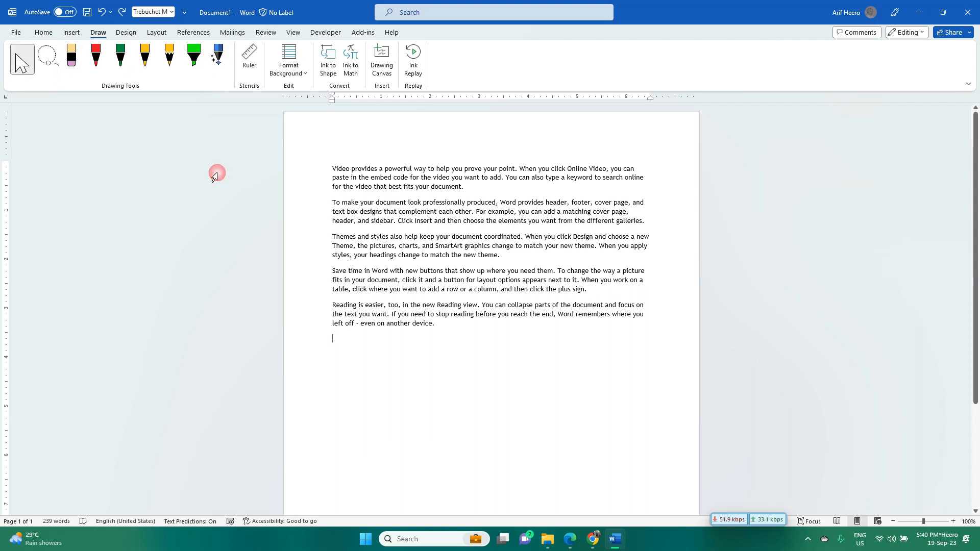
left_click(413, 323)
key("Return")
key("Return")
key("Return")
key("Return")
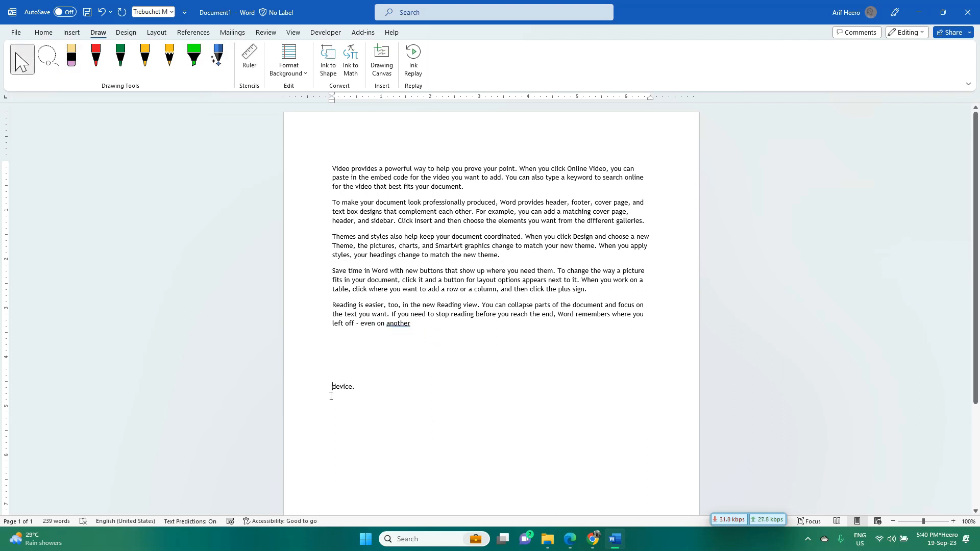
Open the Action Pen's Ink Gesture Help and review the gestures for deleting, selecting, adding lines, splitting, joining and inserting words
left_click(219, 64)
left_click(225, 70)
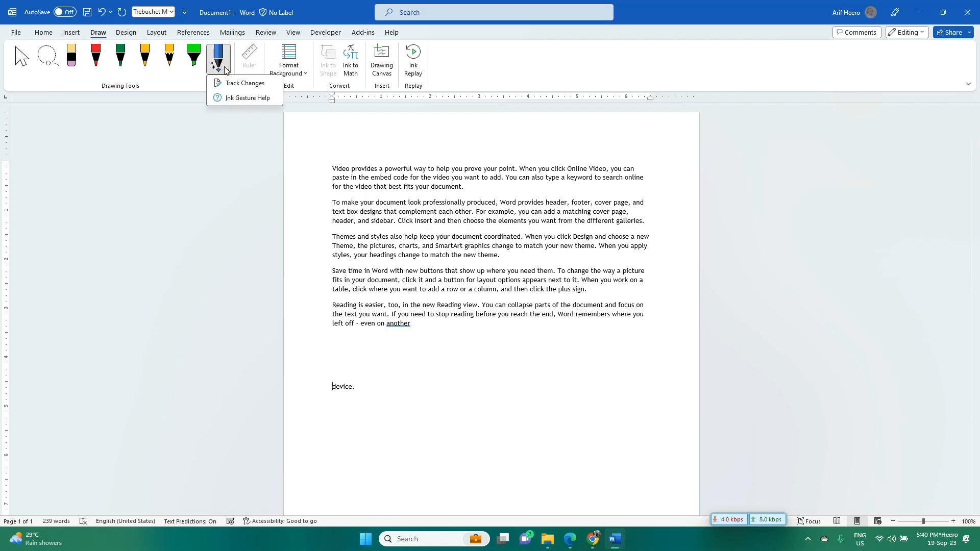
left_click(248, 100)
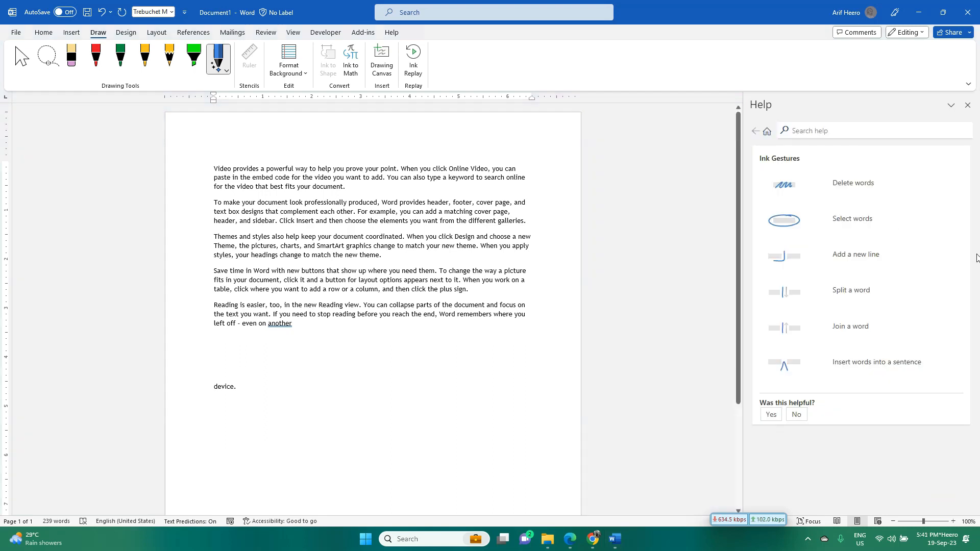
mouse_move(750, 145)
left_mouse_down()
mouse_move(911, 431)
mouse_move(940, 428)
left_mouse_up()
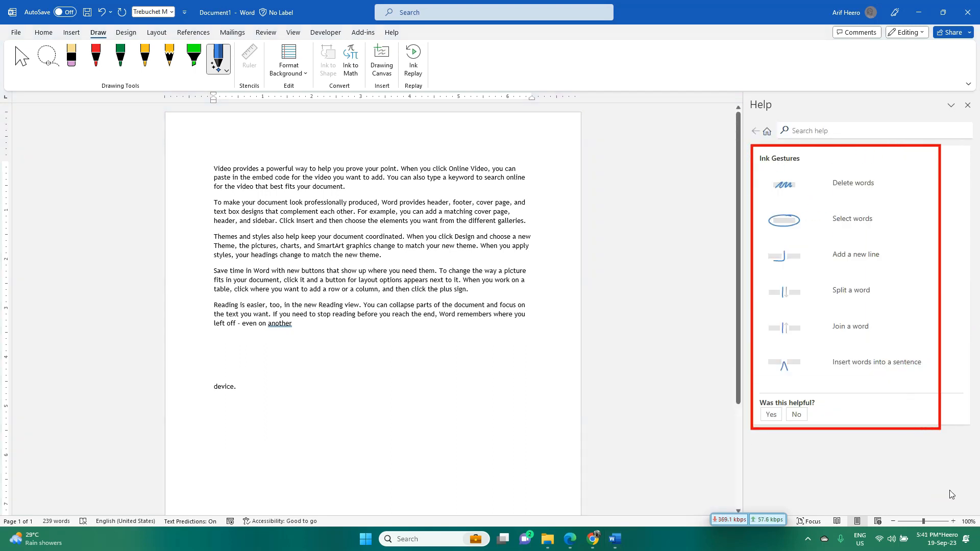
left_click(969, 466)
left_click(958, 247)
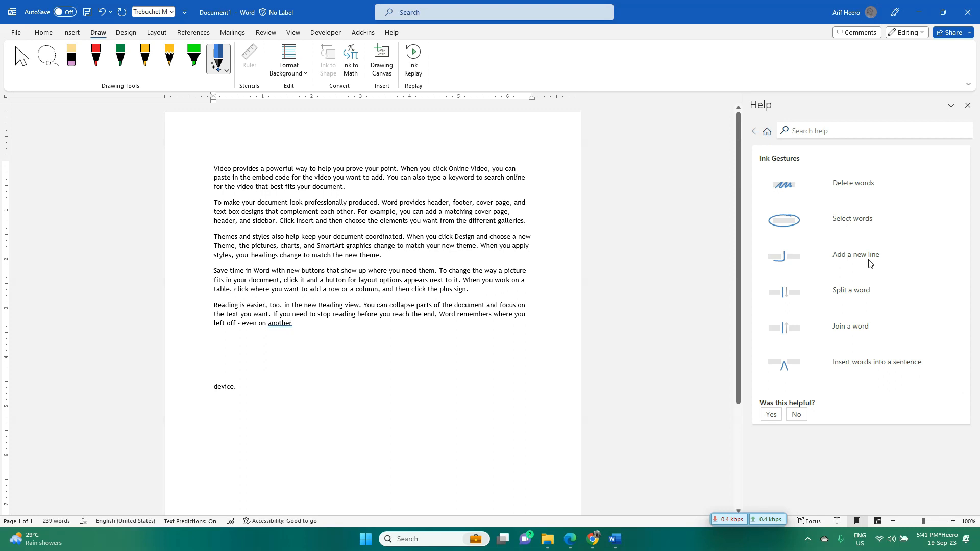
mouse_move(771, 178)
left_mouse_down()
mouse_move(803, 194)
mouse_move(802, 236)
mouse_move(811, 235)
mouse_move(803, 265)
left_mouse_up()
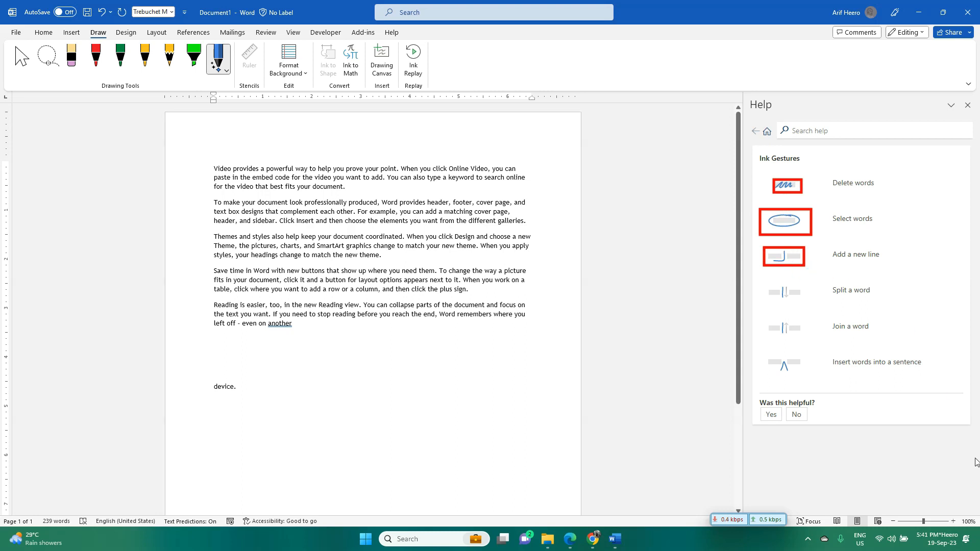
left_click(964, 357)
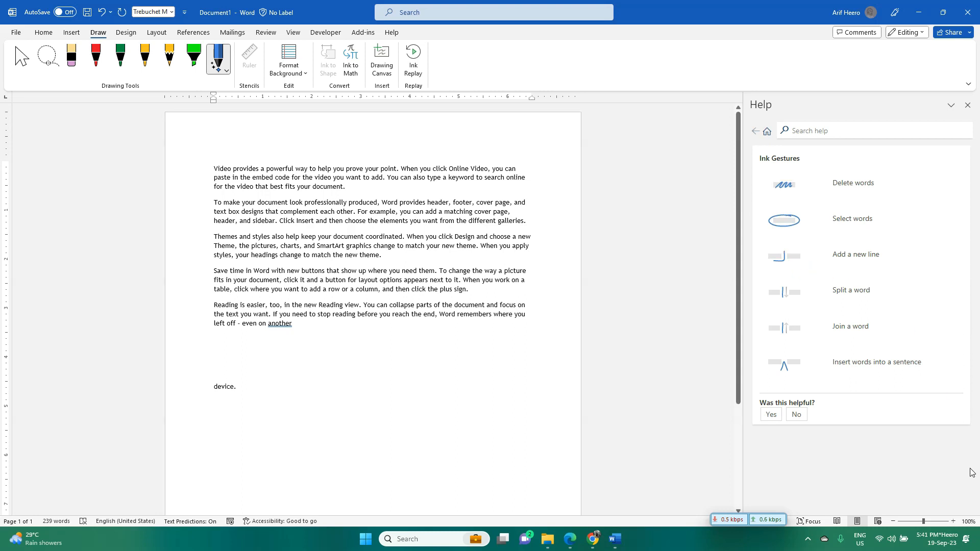
Delete the word "device." with the Action Pen's delete gesture, and undo the deletion
left_click(220, 65)
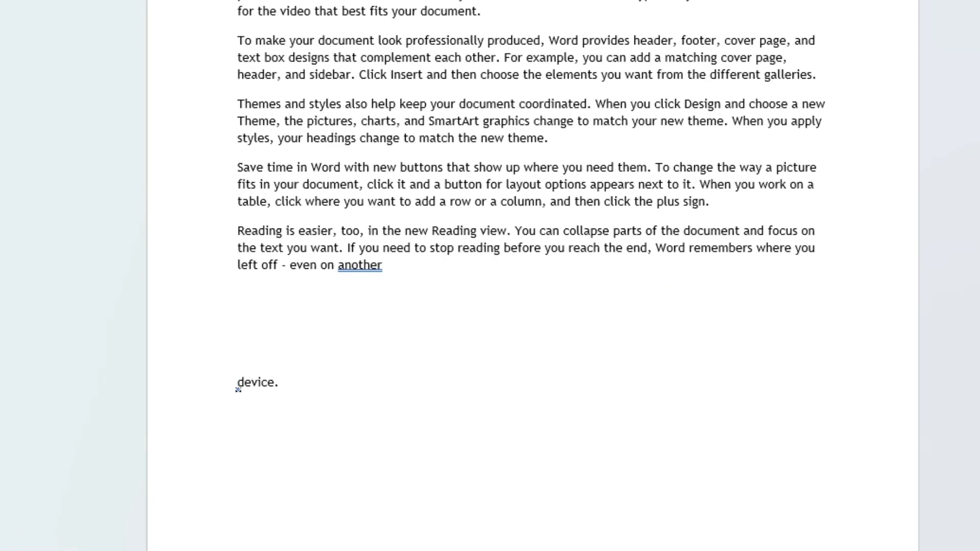
left_click_drag(214, 390, 302, 374)
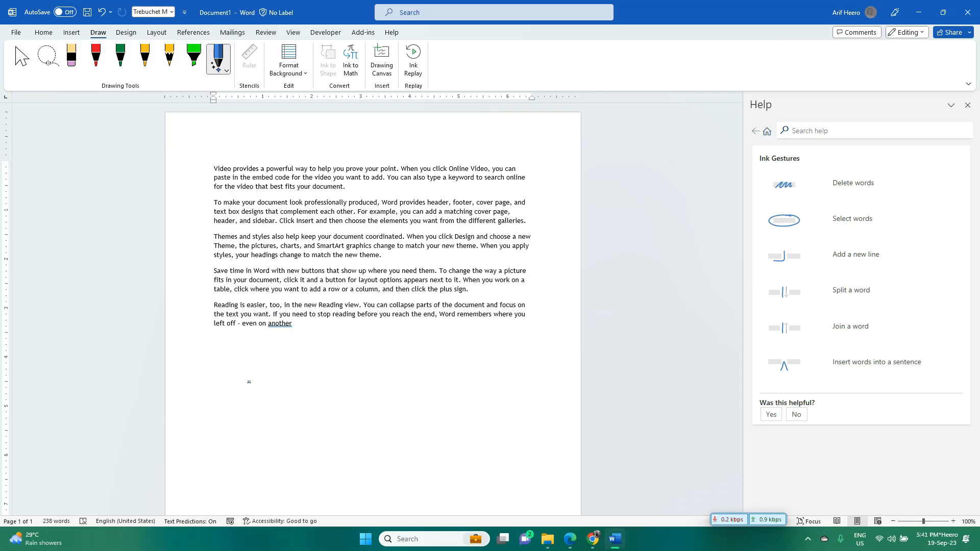
key("ctrl+z")
Select the word "device." with the Action Pen's circle gesture, and start a new line before "where you left off" with the new-line gesture
mouse_move(212, 378)
left_mouse_down()
mouse_move(238, 401)
mouse_move(225, 379)
left_mouse_up()
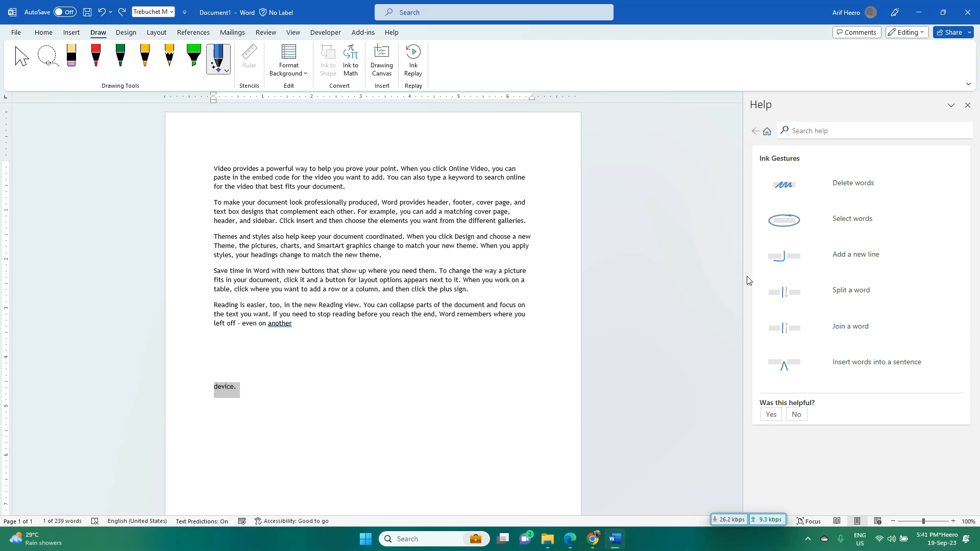
left_click(971, 468)
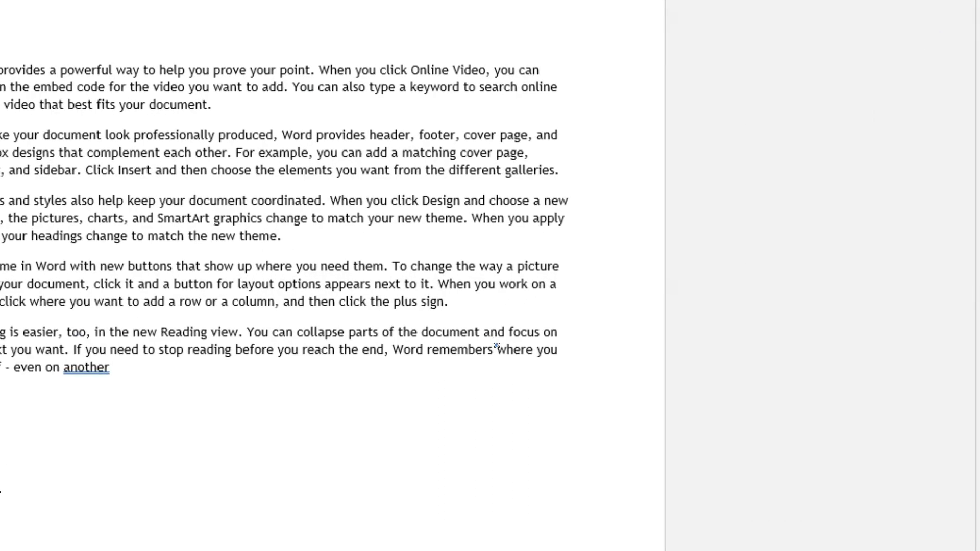
mouse_move(495, 349)
left_mouse_down()
mouse_move(494, 360)
mouse_move(464, 362)
left_mouse_up()
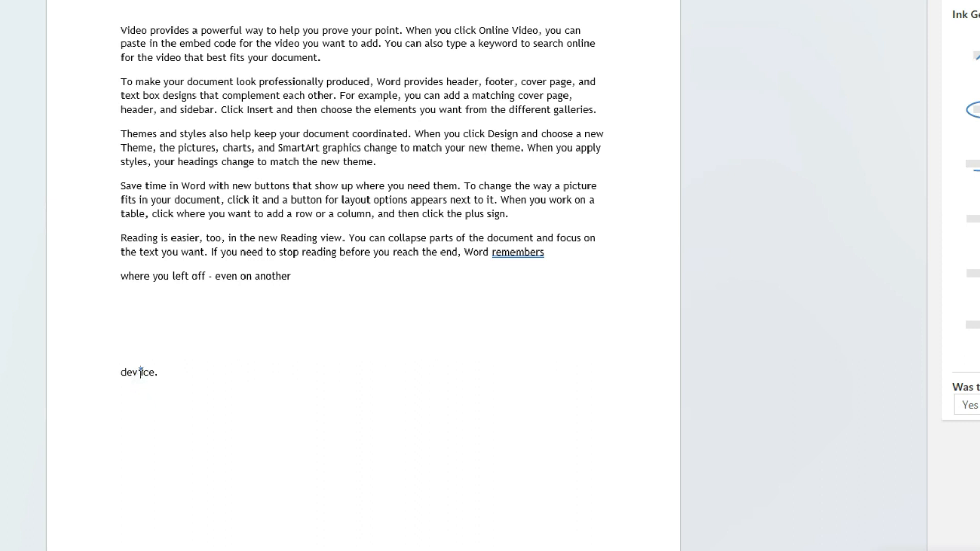
Split the word "device." with an Action Pen stroke, and delete all of the document's text
left_click_drag(138, 376, 145, 357)
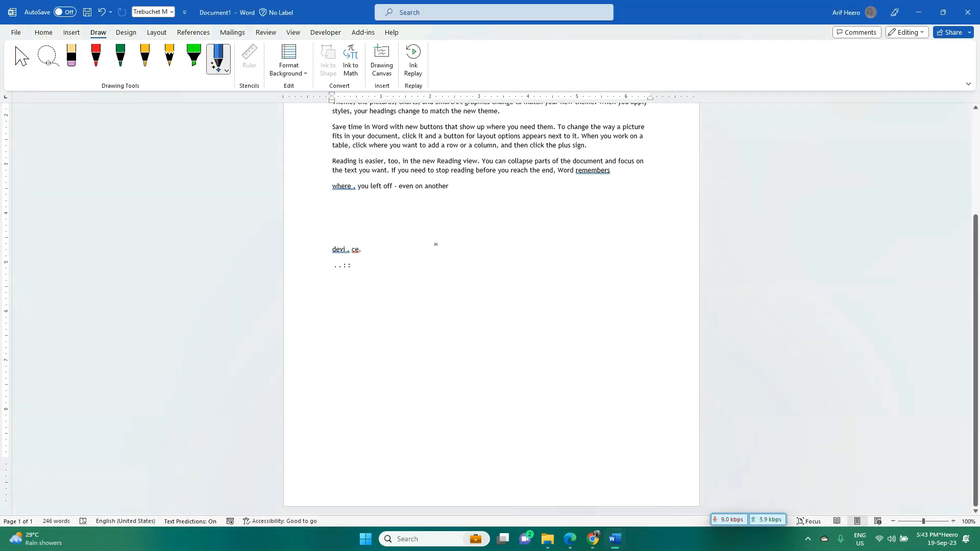
left_click(22, 58)
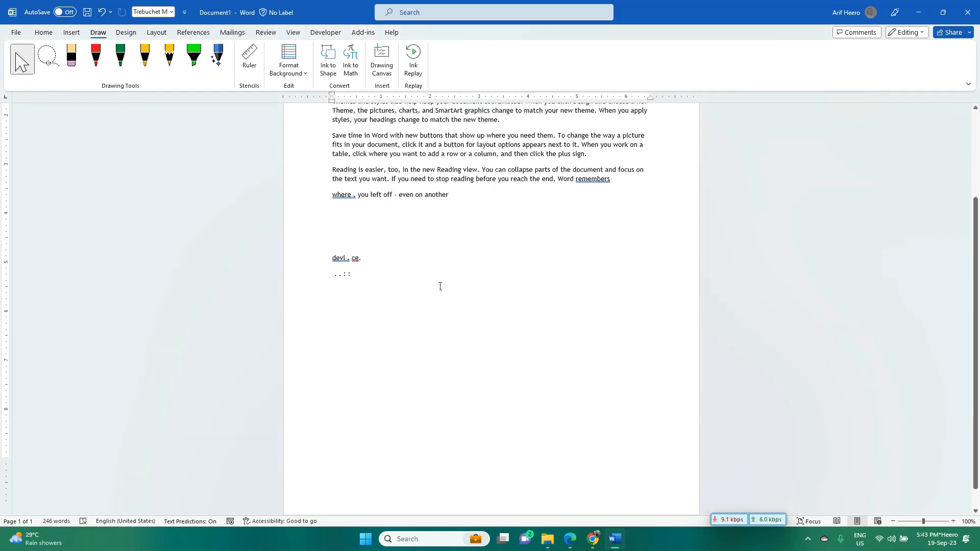
key("ctrl+a")
key("Delete")
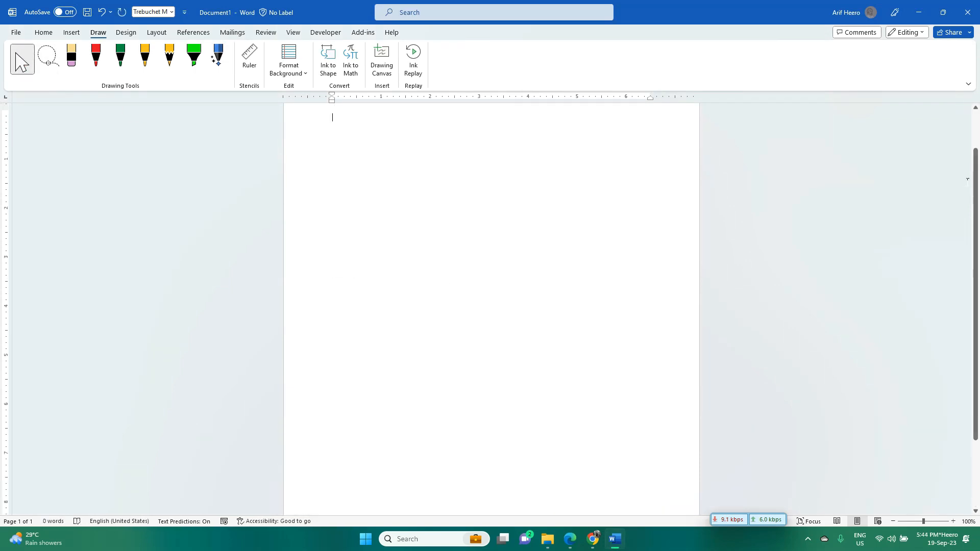
Place the drawing ruler diagonally across the page and set the red pen to its thinnest stroke
left_click(249, 58)
left_click_drag(272, 345, 461, 374)
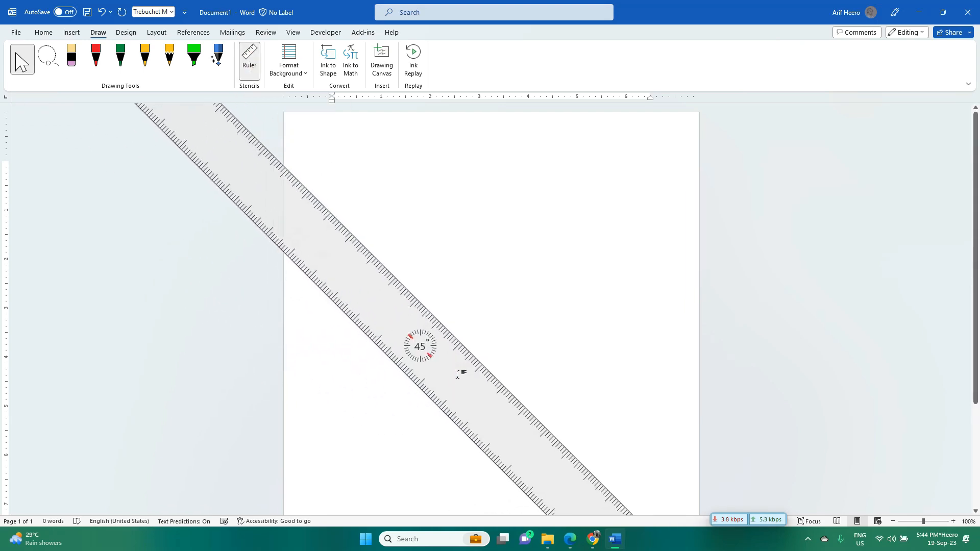
left_click(96, 58)
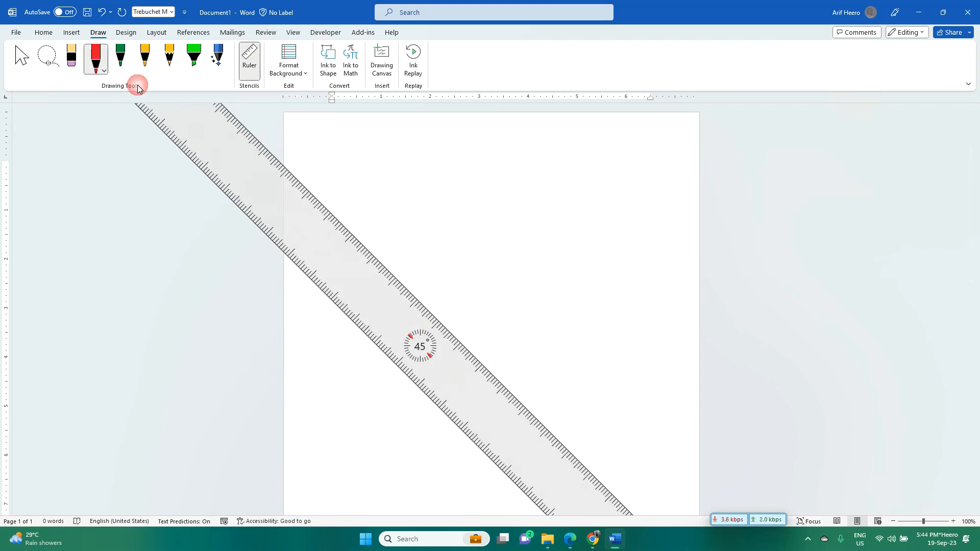
left_click(105, 72)
left_click(102, 123)
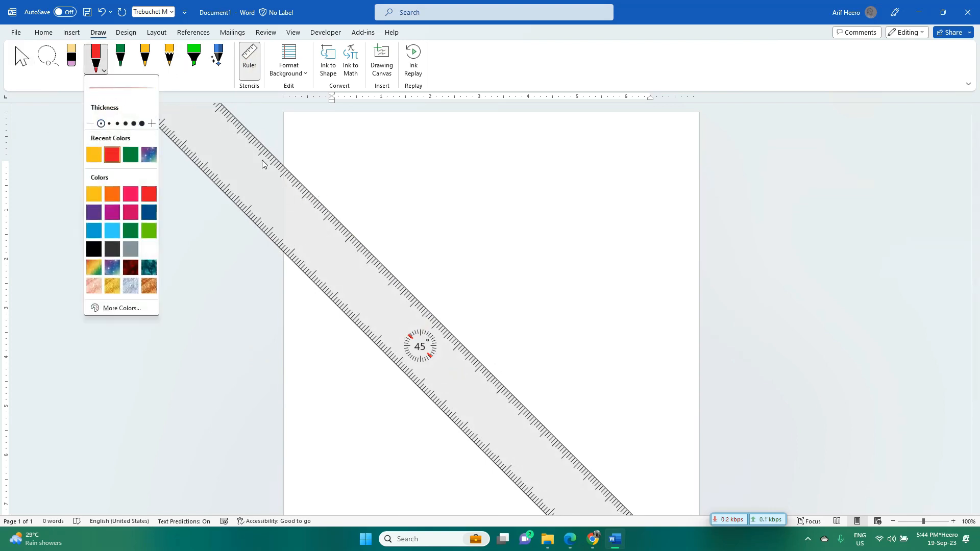
Draw a straight red line along the upper edge of the 45° ruler, and hide the ruler
left_click(293, 174)
mouse_move(337, 234)
left_mouse_down()
mouse_move(474, 356)
mouse_move(578, 470)
left_mouse_up()
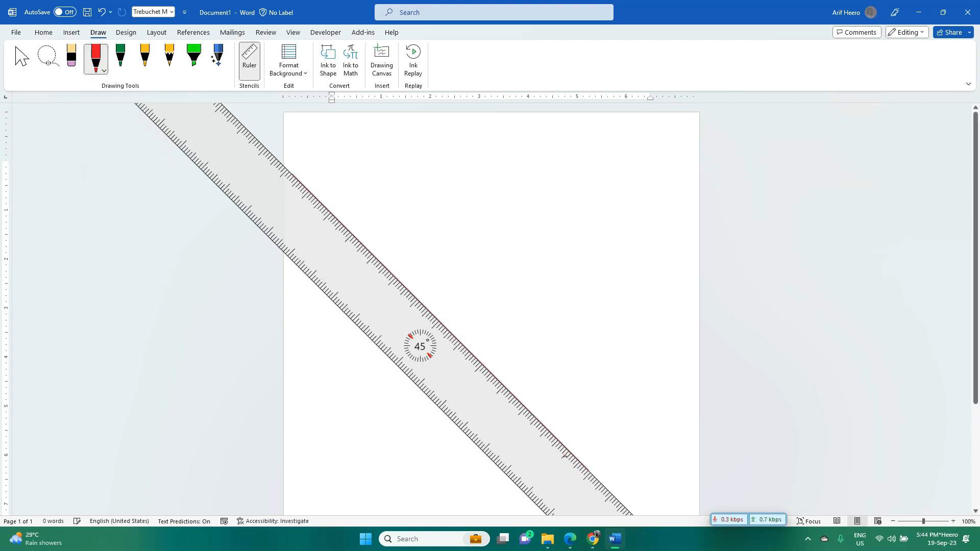
left_click(250, 60)
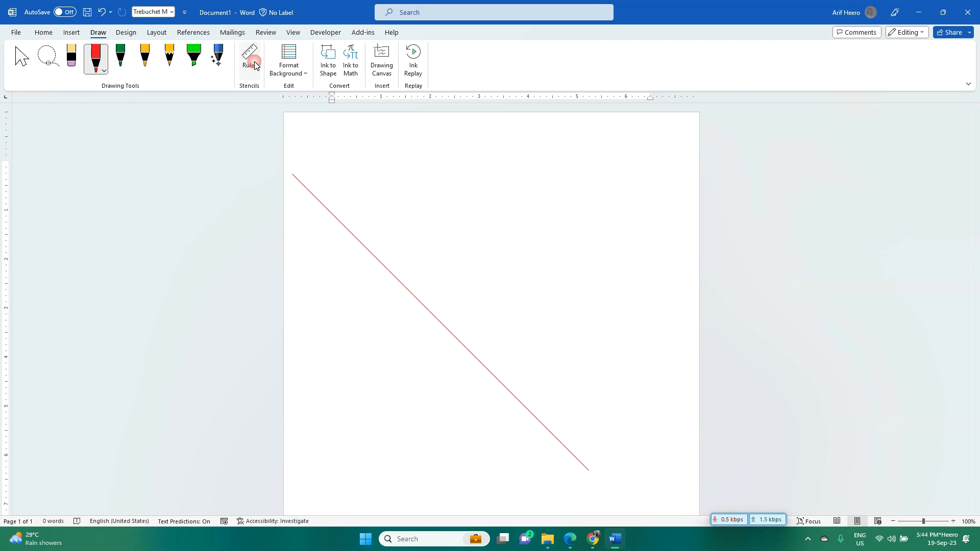
Rotate the red ink line clockwise until it is nearly vertical, and delete it
left_click(21, 59)
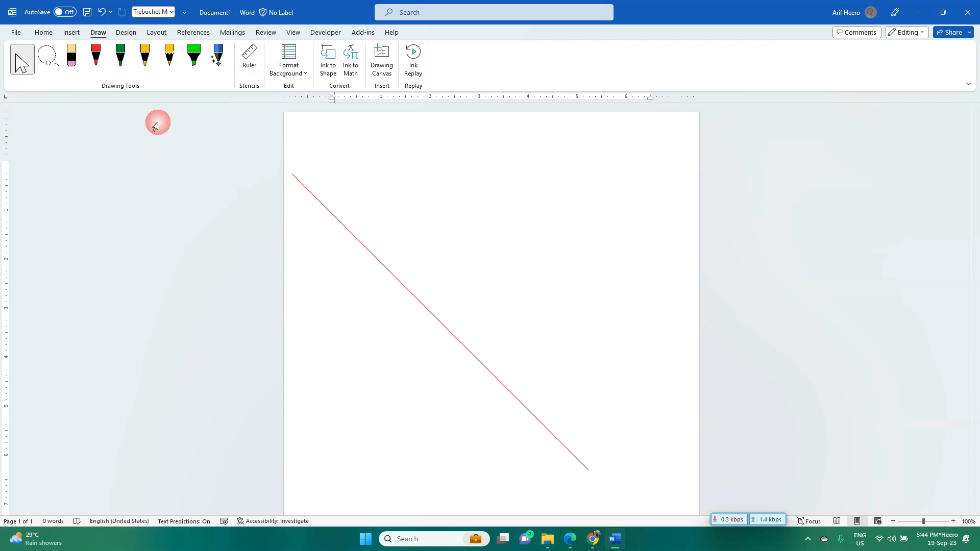
left_click(335, 217)
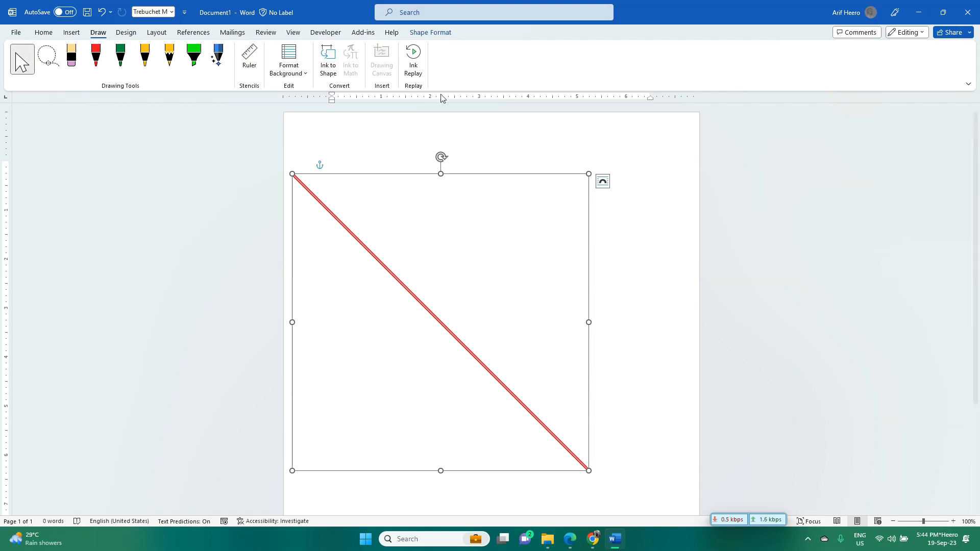
mouse_move(440, 158)
left_mouse_down()
mouse_move(477, 153)
mouse_move(596, 176)
left_mouse_up()
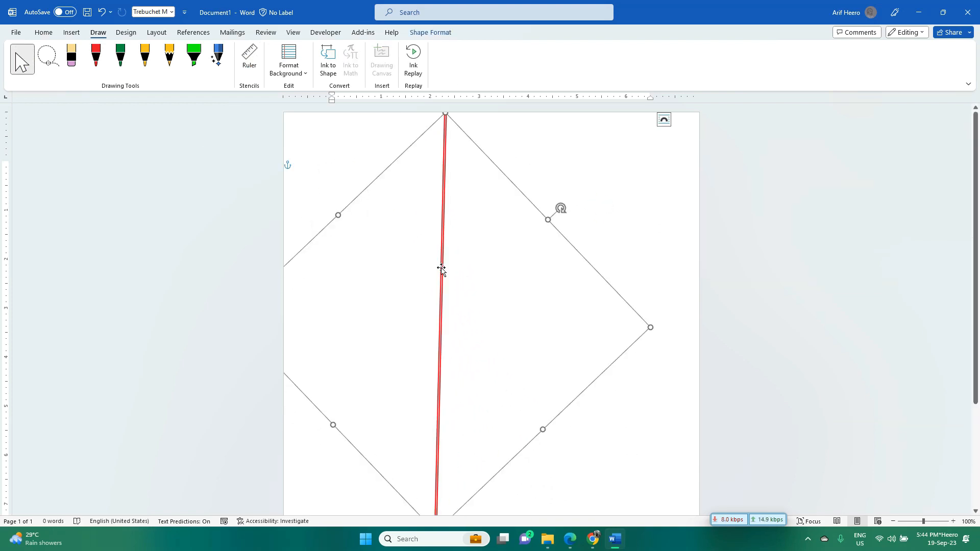
key("Delete")
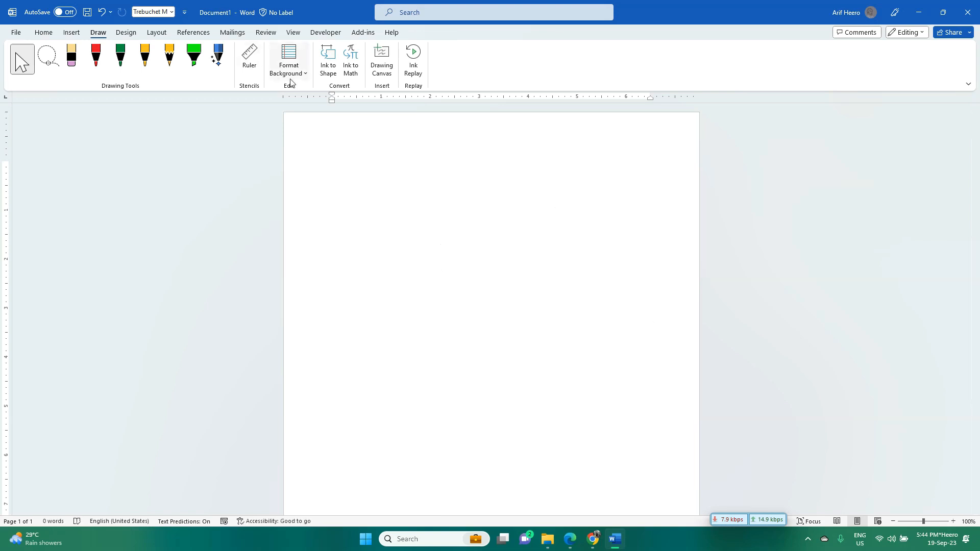
Apply the third grid-line pattern as the page background and color two diagonally adjacent cells with the green highlighter
left_click(300, 76)
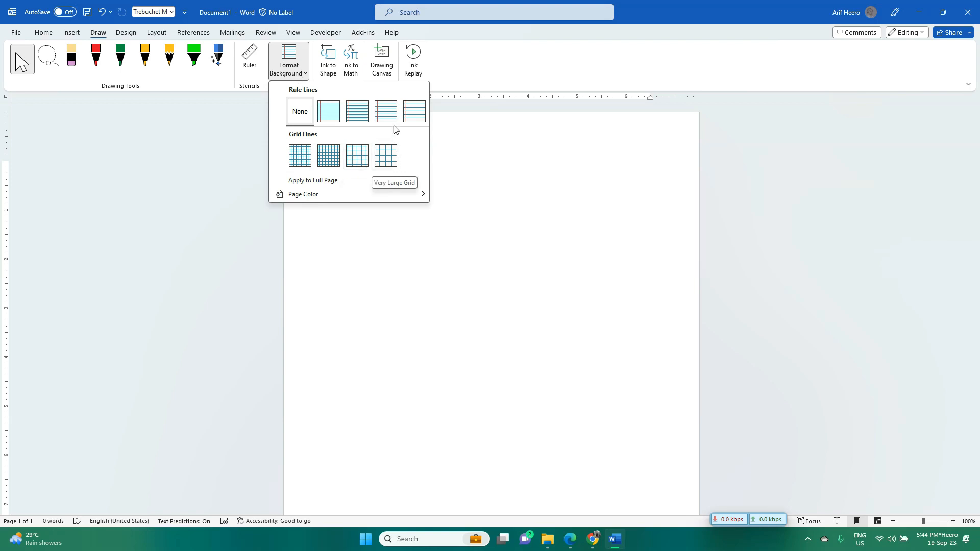
left_click(357, 155)
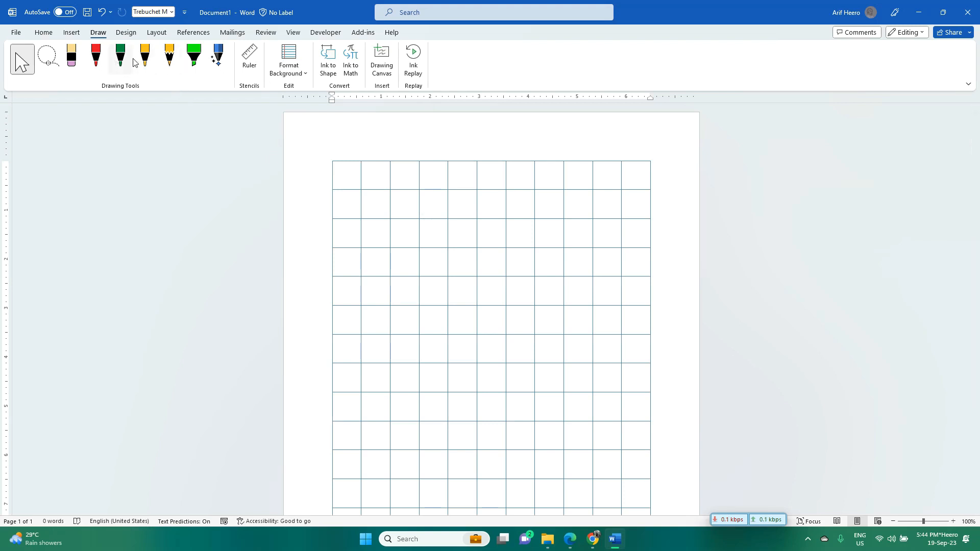
left_click(191, 58)
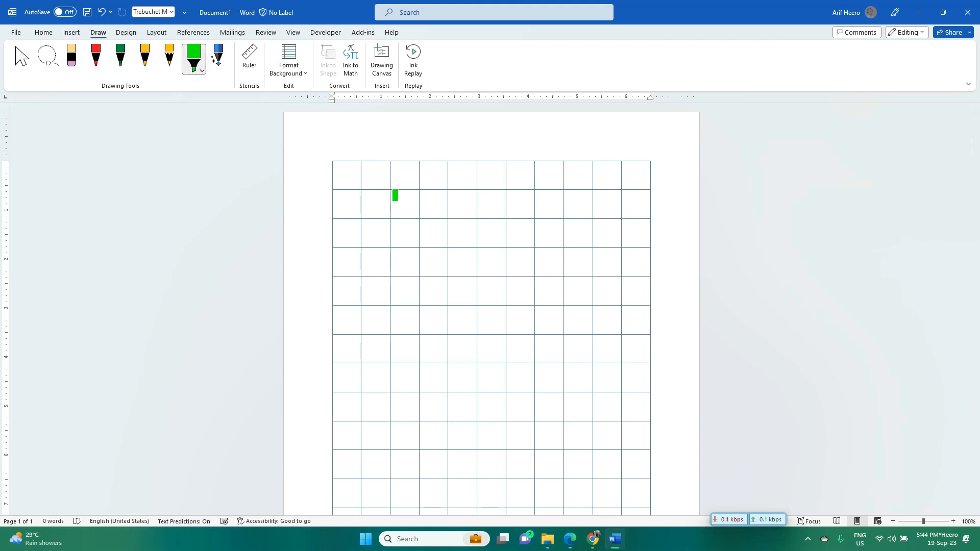
mouse_move(393, 202)
left_mouse_down()
mouse_move(411, 212)
mouse_move(413, 195)
mouse_move(398, 197)
mouse_move(434, 246)
mouse_move(440, 222)
mouse_move(417, 224)
left_mouse_up()
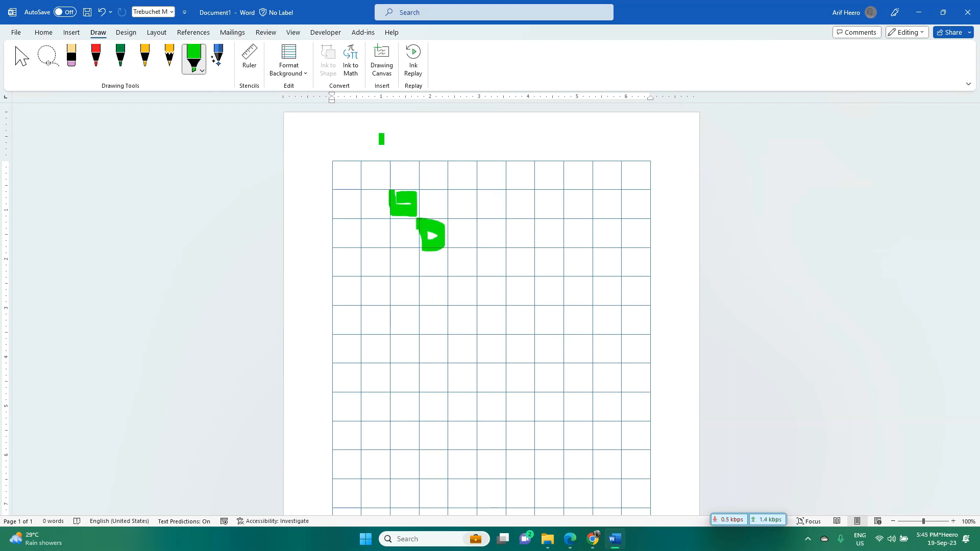
Undo the green highlighter strokes in both grid cells
key("ctrl+z")
key("ctrl+z")
key("ctrl+z")
key("ctrl+z")
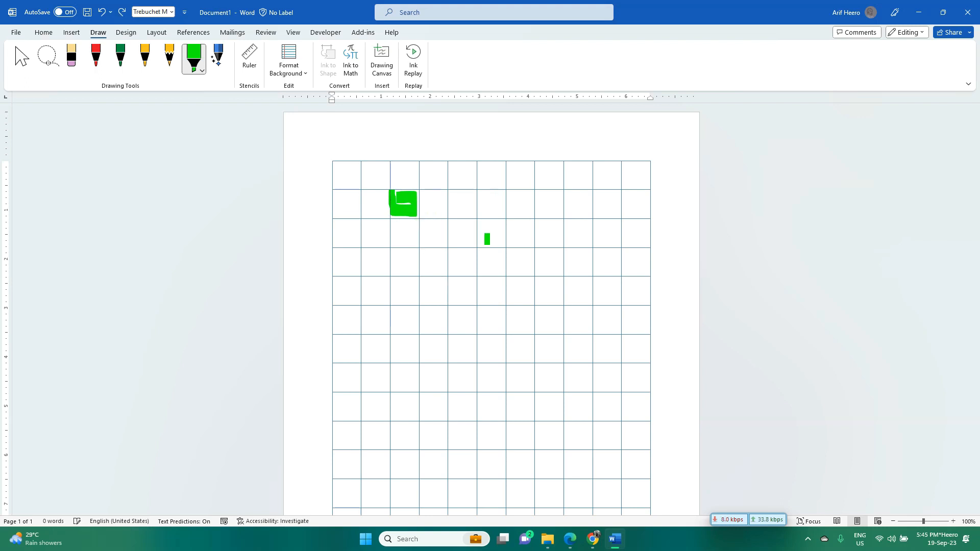
key("ctrl+z")
key("ctrl+z")
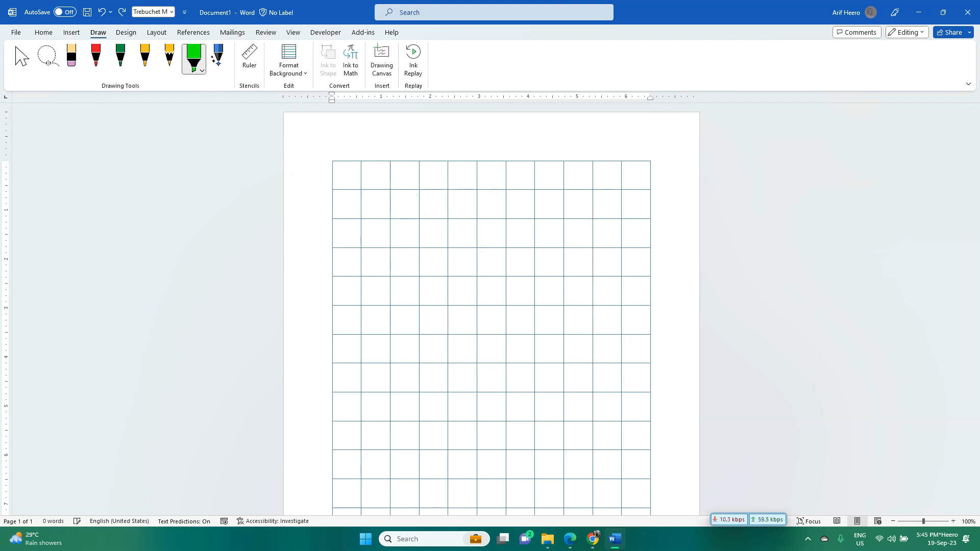
Remove the grid lines from the page background and return to the Select tool
left_click(297, 75)
left_click(300, 110)
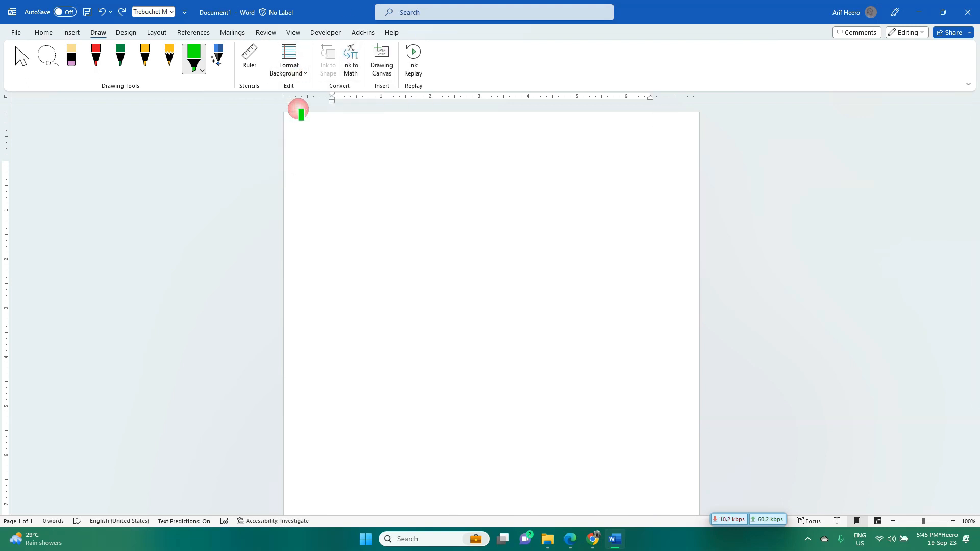
left_click(23, 59)
left_click(331, 190)
left_click(353, 144)
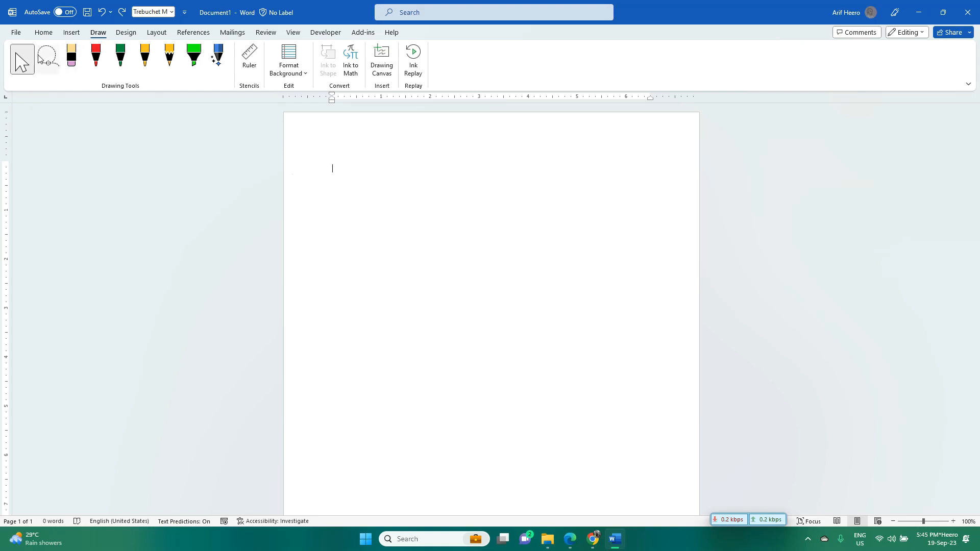
Draw a large X on the upper half of the page with two crossing red pen strokes
left_click(96, 56)
left_click_drag(373, 230, 501, 336)
left_click_drag(467, 231, 400, 349)
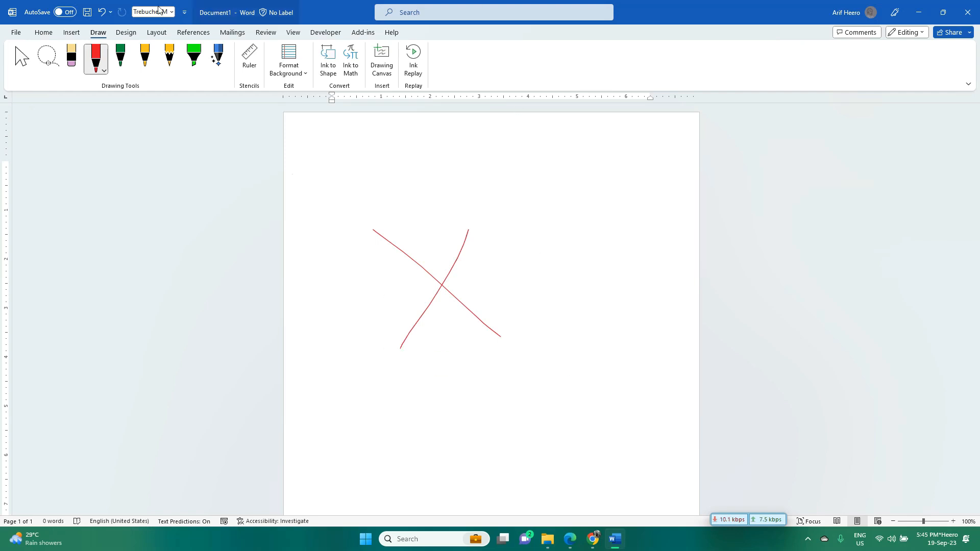
Try to pick and move one of the crossing red strokes with the Select tool
left_click(21, 57)
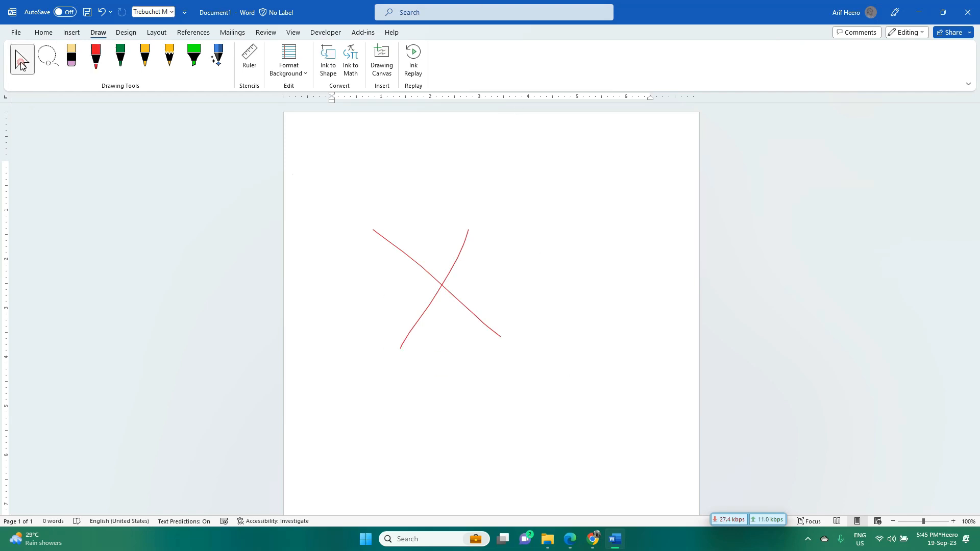
left_click(442, 285)
left_click(451, 278)
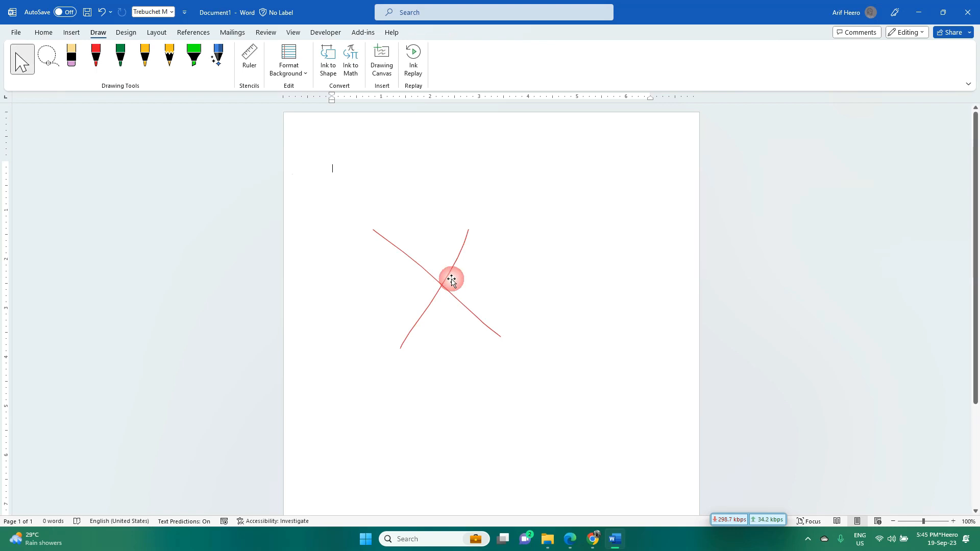
left_click(444, 280)
left_click(577, 239)
left_click(462, 256)
left_click(514, 236)
left_click(564, 204)
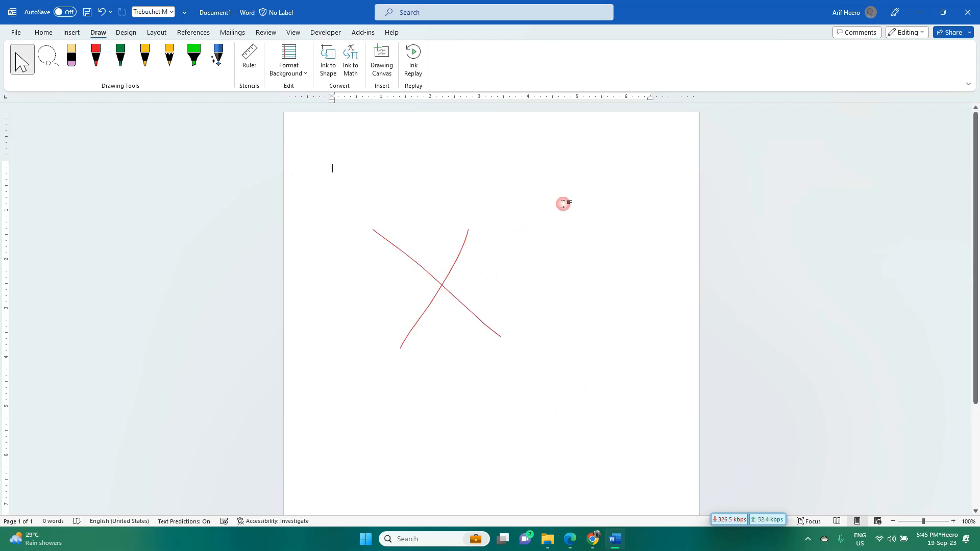
Lasso the X's steeper stroke and move it slightly up and to the right
left_click(52, 58)
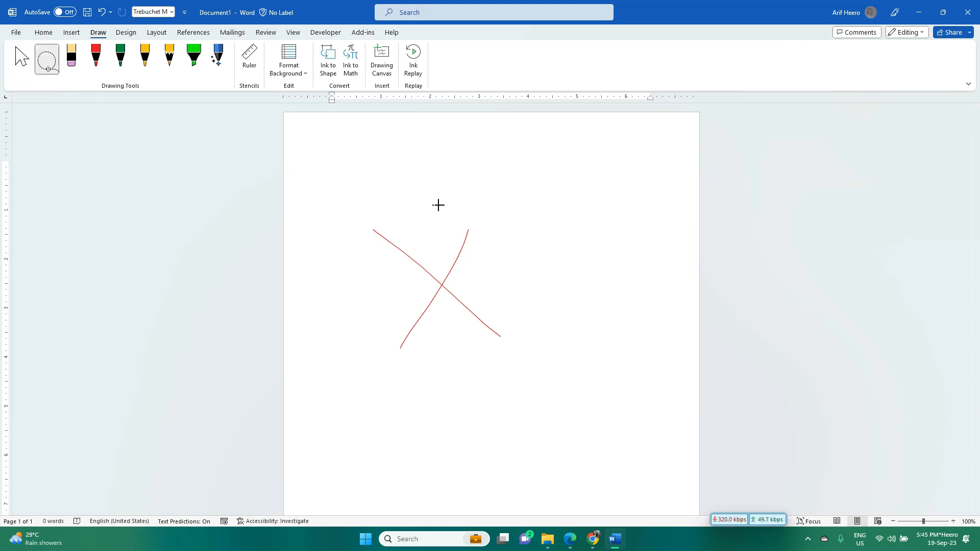
mouse_move(455, 223)
left_mouse_down()
mouse_move(422, 265)
mouse_move(393, 344)
mouse_move(428, 346)
mouse_move(486, 244)
mouse_move(466, 222)
left_mouse_up()
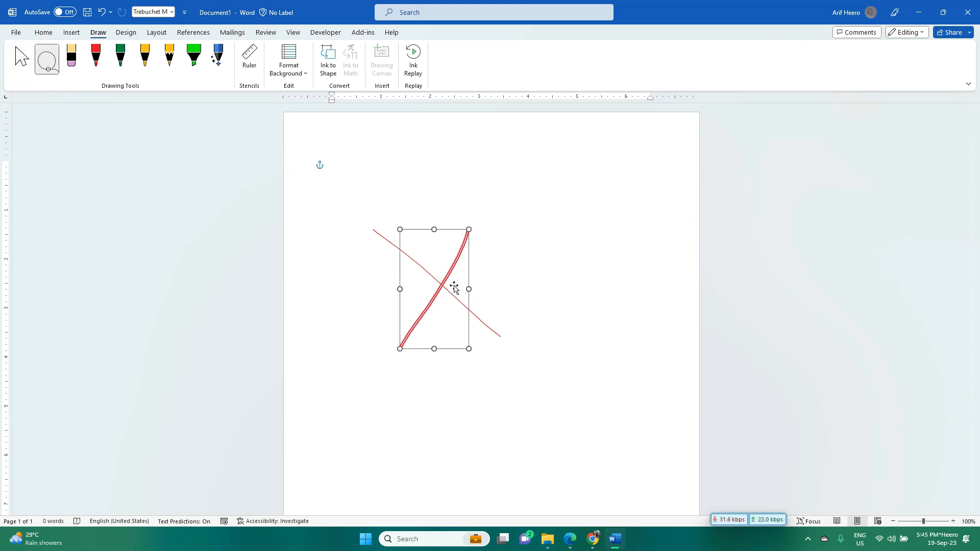
mouse_move(451, 277)
left_mouse_down()
mouse_move(471, 320)
mouse_move(501, 341)
mouse_move(526, 306)
mouse_move(527, 233)
mouse_move(510, 254)
mouse_move(484, 262)
left_mouse_up()
left_click(22, 58)
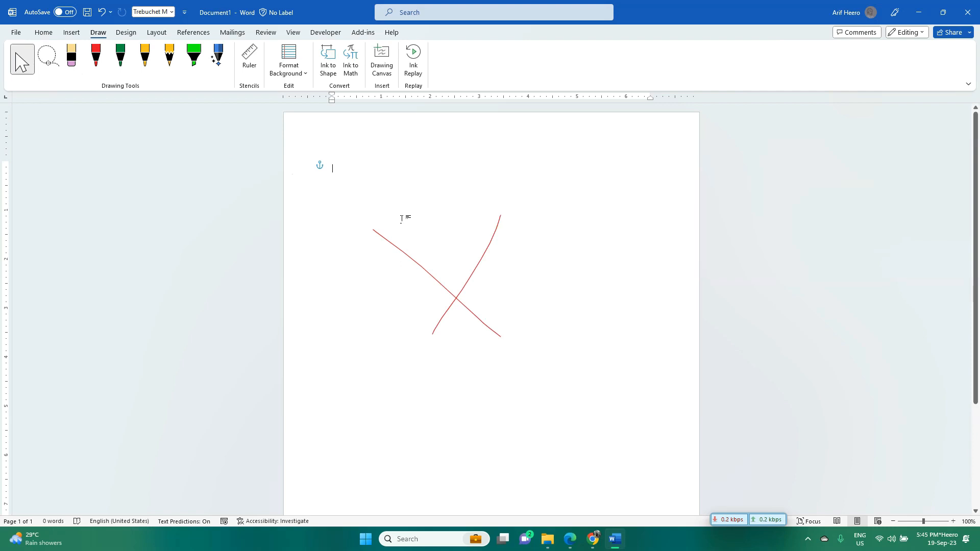
Undo the move of the lassoed red stroke
key("ctrl+z")
key("ctrl+z")
key("ctrl+z")
key("ctrl+z")
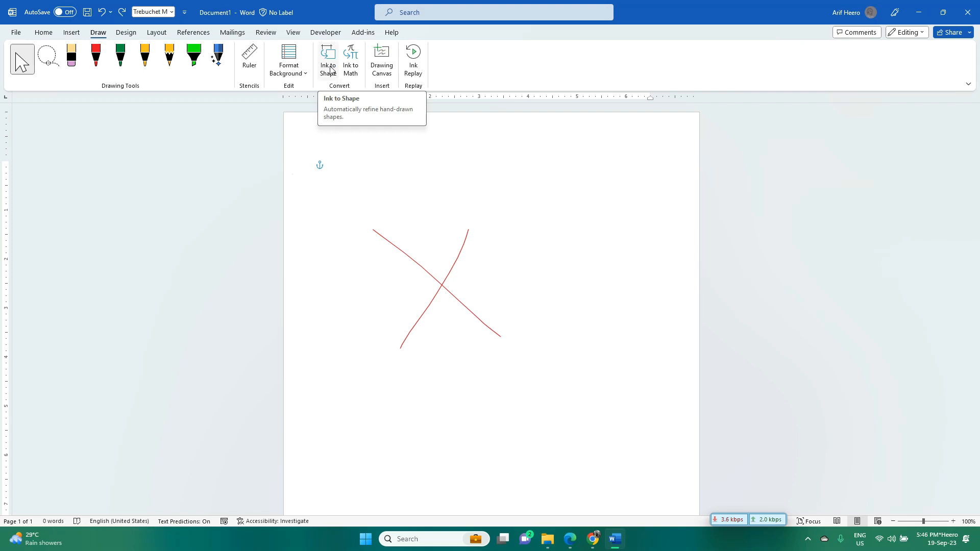
With Ink to Shape on, draw a triangle, a square, a circle and one more closed shape around the X with the green pen
left_click(329, 68)
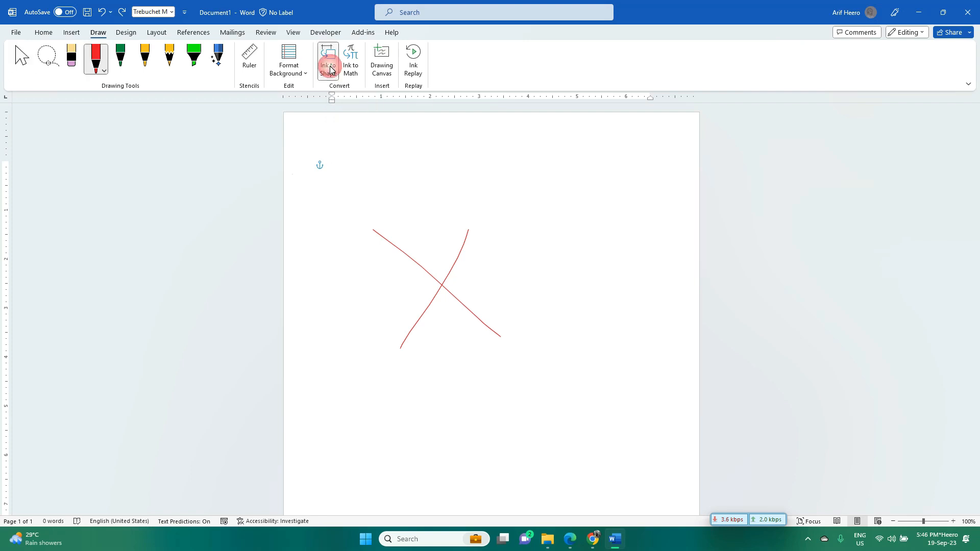
left_click(121, 64)
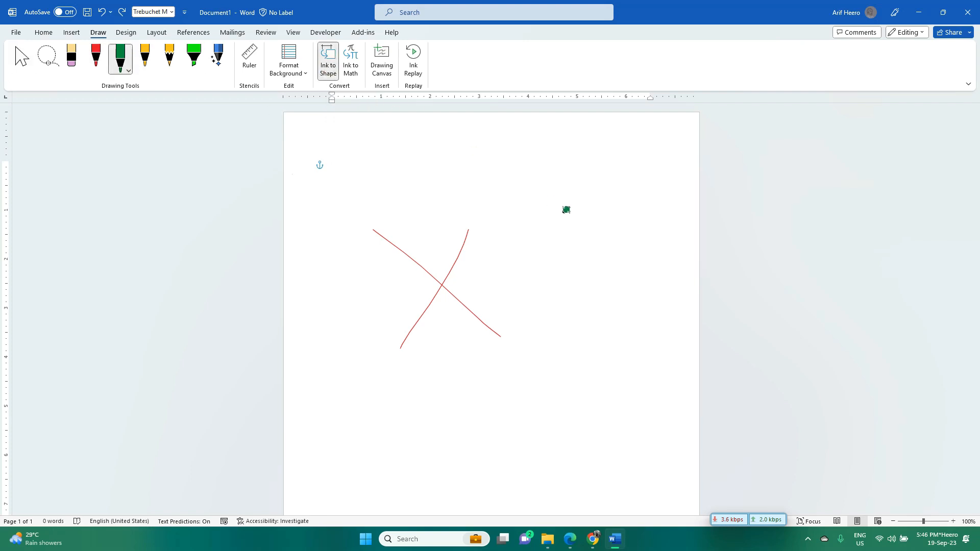
mouse_move(545, 158)
left_mouse_down()
mouse_move(516, 198)
mouse_move(531, 219)
mouse_move(640, 258)
mouse_move(558, 144)
mouse_move(545, 157)
left_mouse_up()
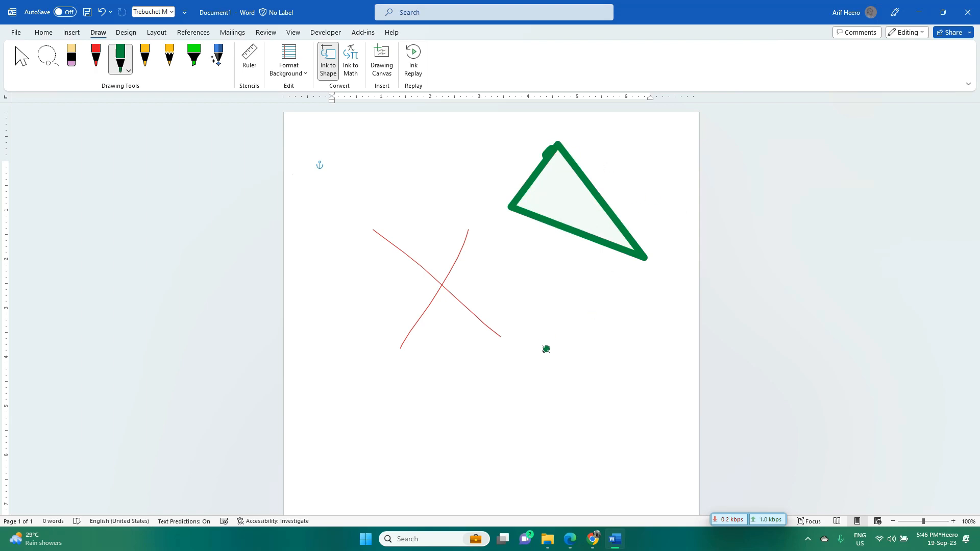
mouse_move(481, 364)
left_mouse_down()
mouse_move(597, 431)
mouse_move(468, 471)
mouse_move(480, 358)
left_mouse_up()
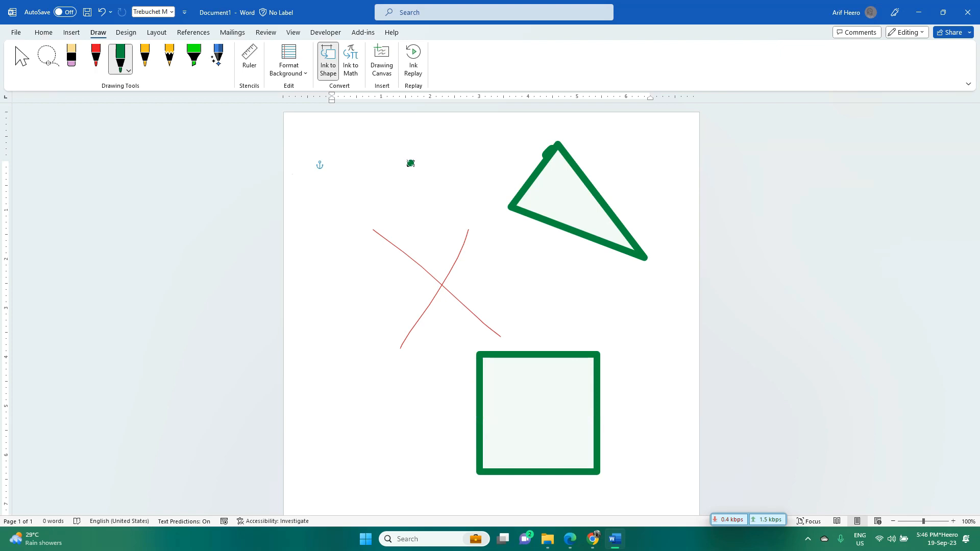
mouse_move(409, 152)
left_mouse_down()
mouse_move(373, 151)
mouse_move(404, 226)
mouse_move(444, 174)
mouse_move(411, 149)
left_mouse_up()
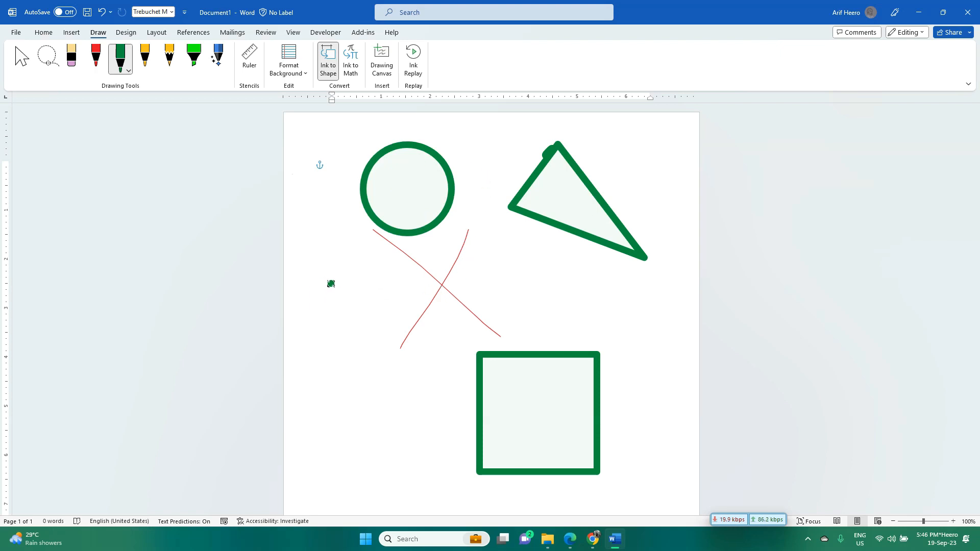
mouse_move(336, 270)
left_mouse_down()
mouse_move(295, 338)
mouse_move(380, 337)
mouse_move(337, 271)
left_mouse_up()
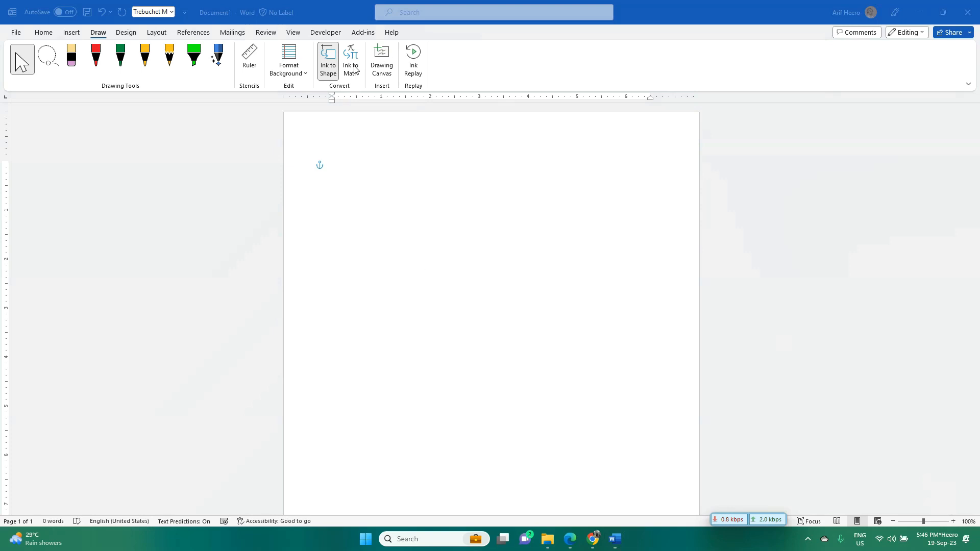
Open Ink to Math, shift its input window slightly, and handwrite a² + b² in the writing area
left_click(352, 66)
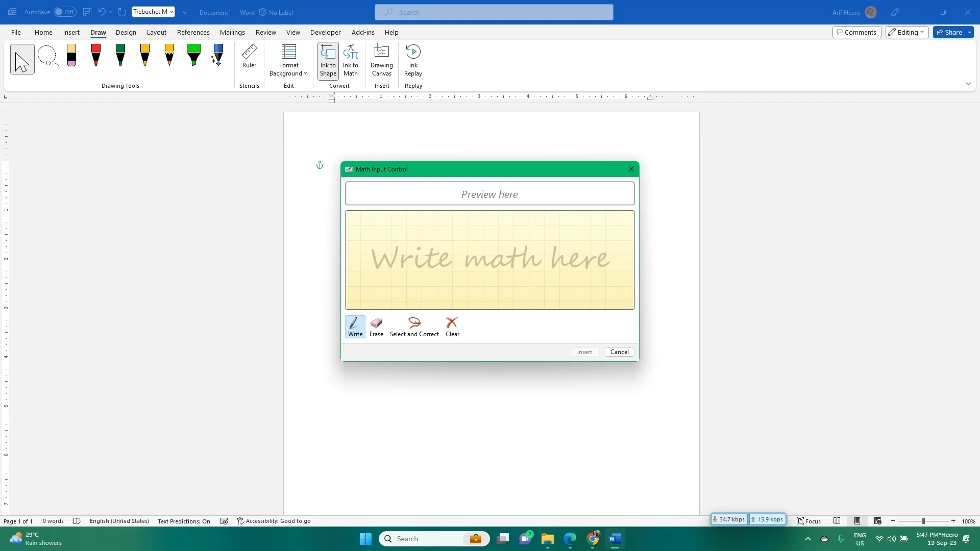
left_click_drag(456, 169, 470, 187)
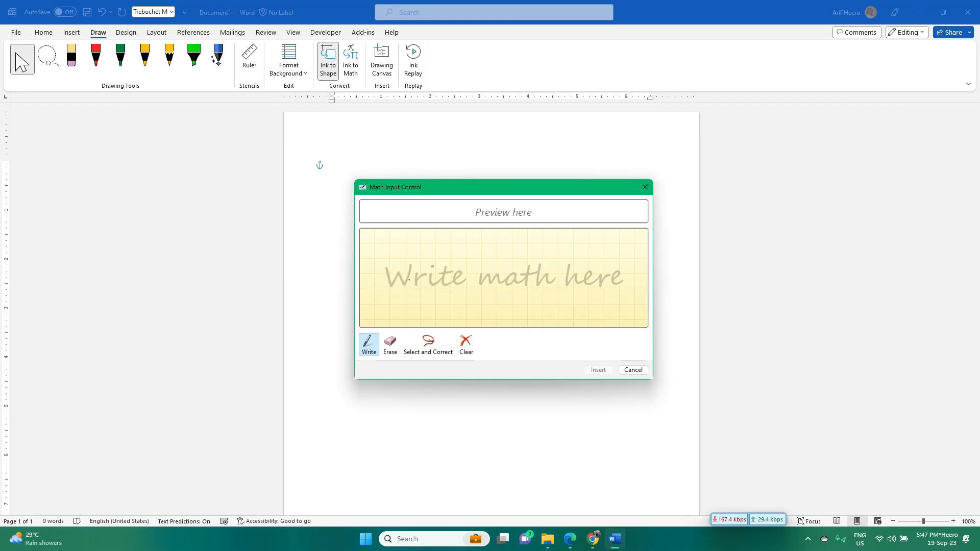
left_click_drag(411, 267, 415, 289)
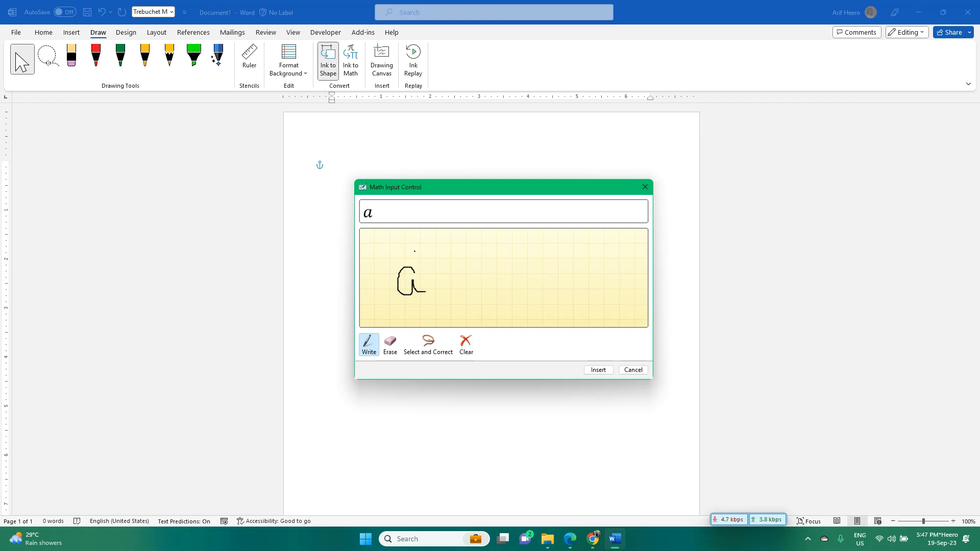
left_click_drag(420, 252, 417, 266)
left_click_drag(453, 278, 460, 278)
left_click_drag(443, 271, 446, 291)
left_click_drag(465, 259, 466, 286)
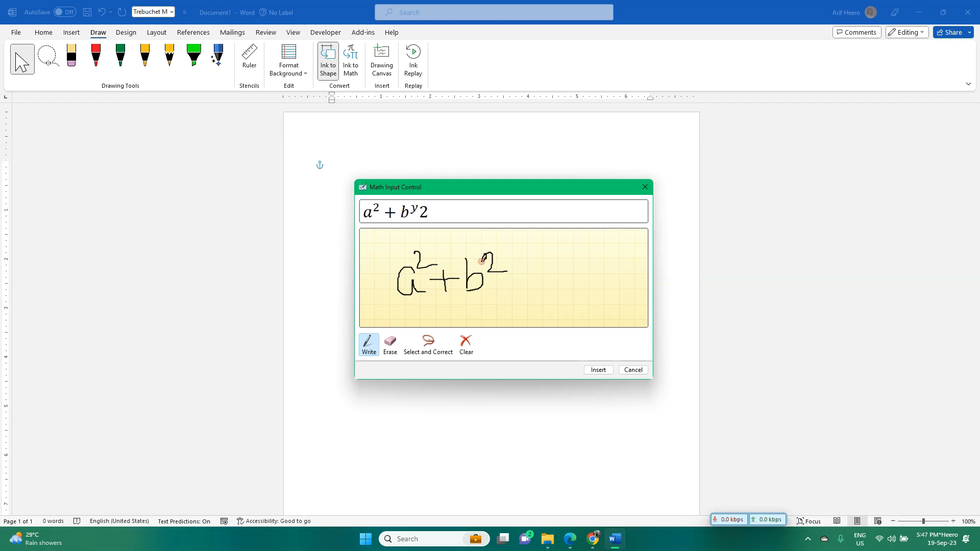
Clear the handwritten math, write a new expression starting with a², and insert it into the document
left_click(471, 351)
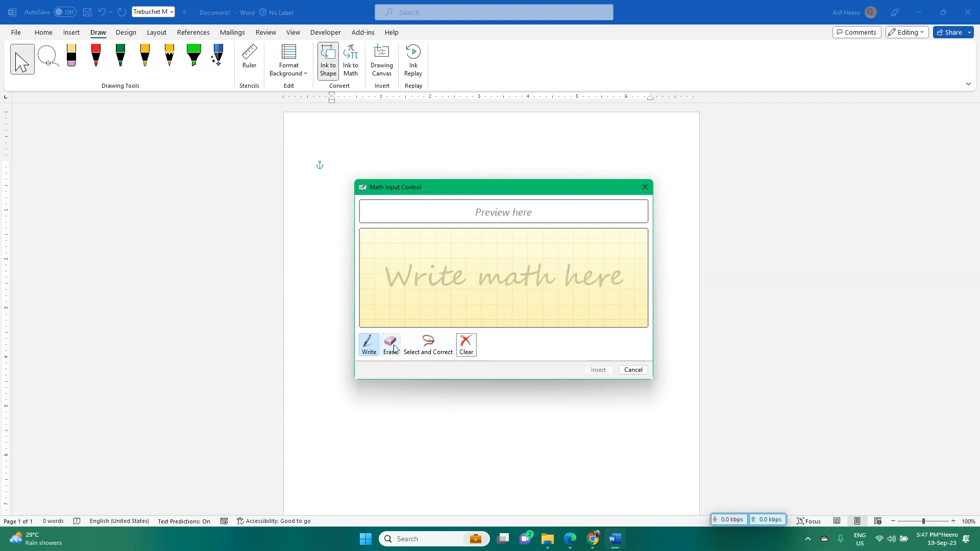
mouse_move(405, 258)
left_mouse_down()
mouse_move(404, 279)
mouse_move(414, 254)
left_mouse_up()
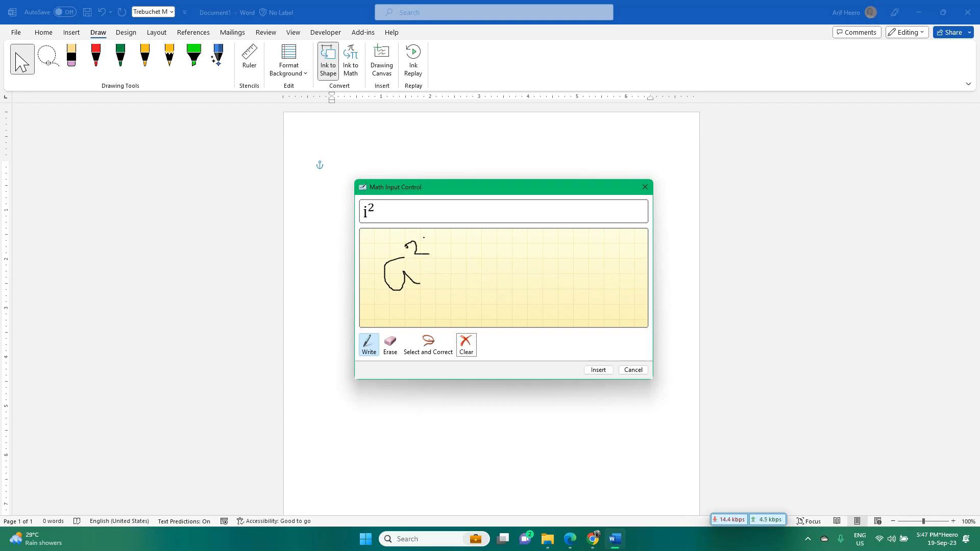
left_click(602, 369)
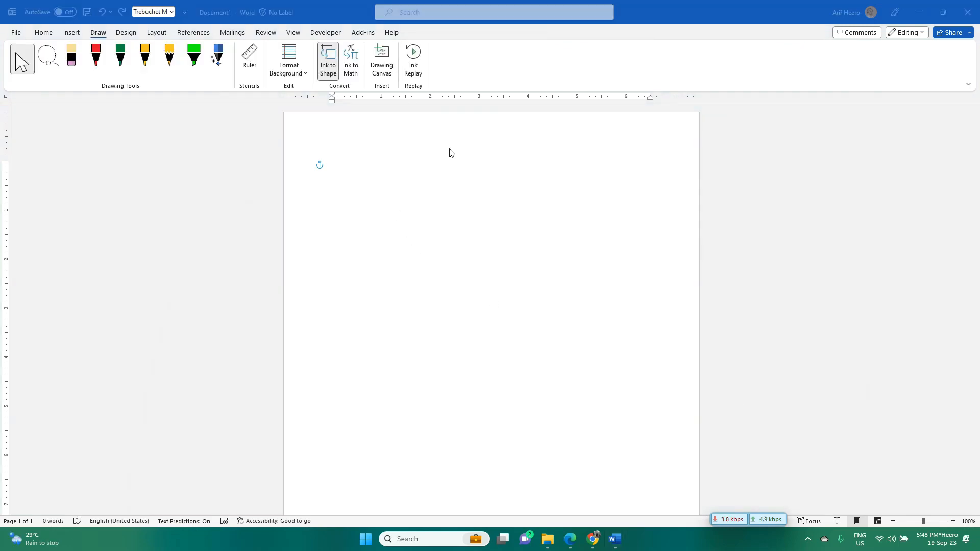
Switch to Chrome to view the illustrated title page of Bangla-1.pdf and return to Word
left_click(592, 538)
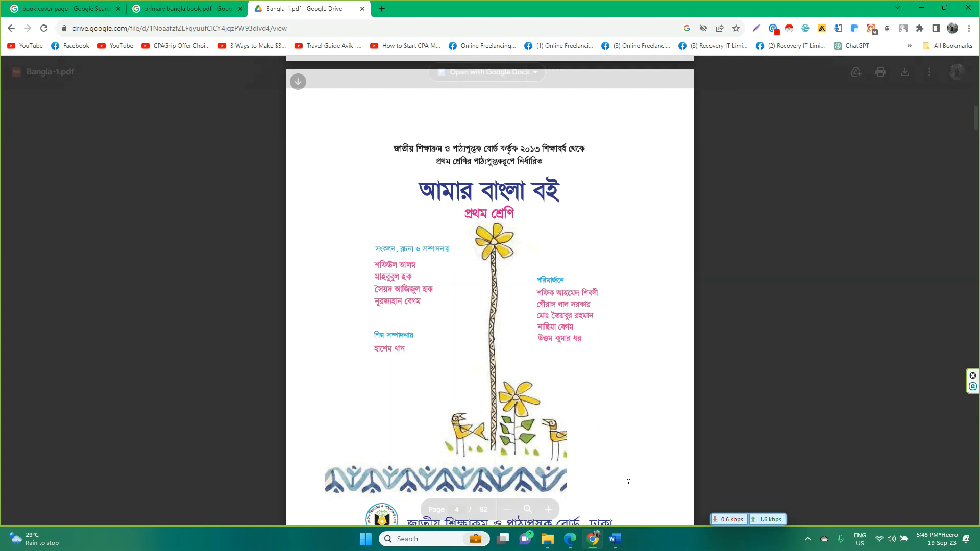
left_click(616, 538)
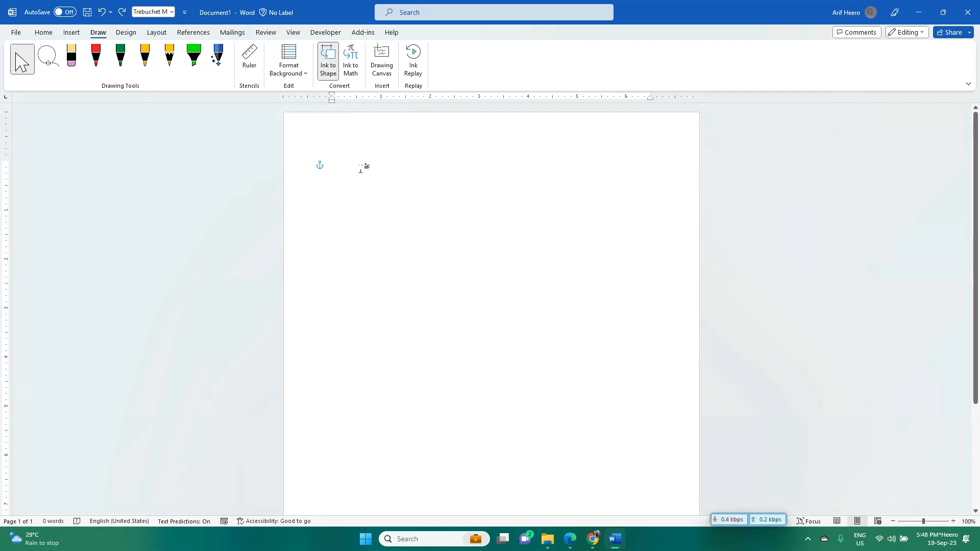
Fill the blank document with sample paragraphs using =rand()
type("=rand")
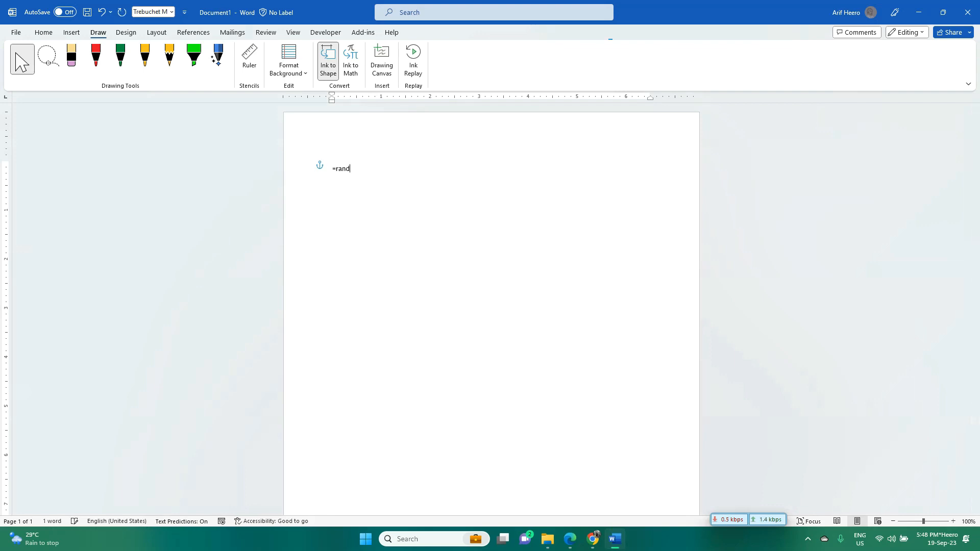
type("()")
key("Return")
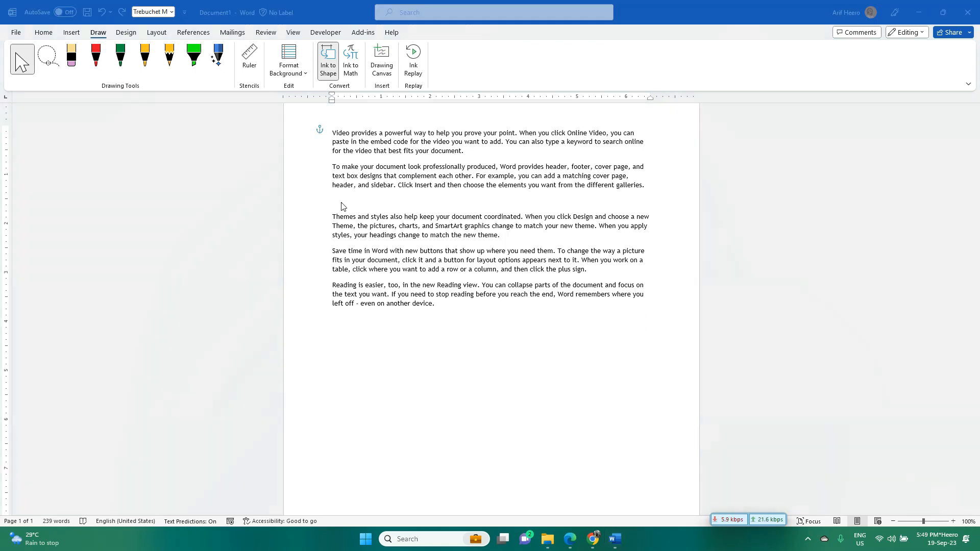
Insert a drawing canvas on the empty line between the second and third paragraphs
left_click(341, 206)
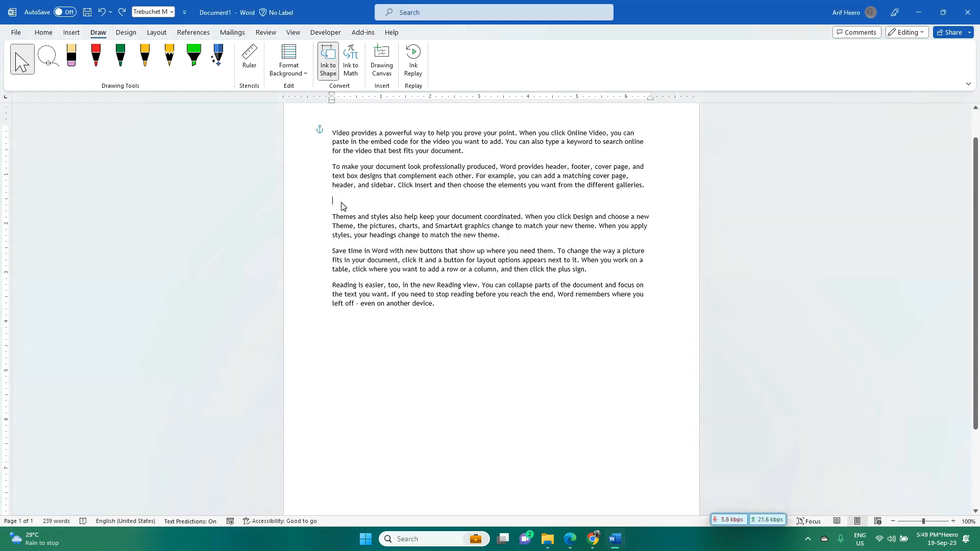
left_click(384, 72)
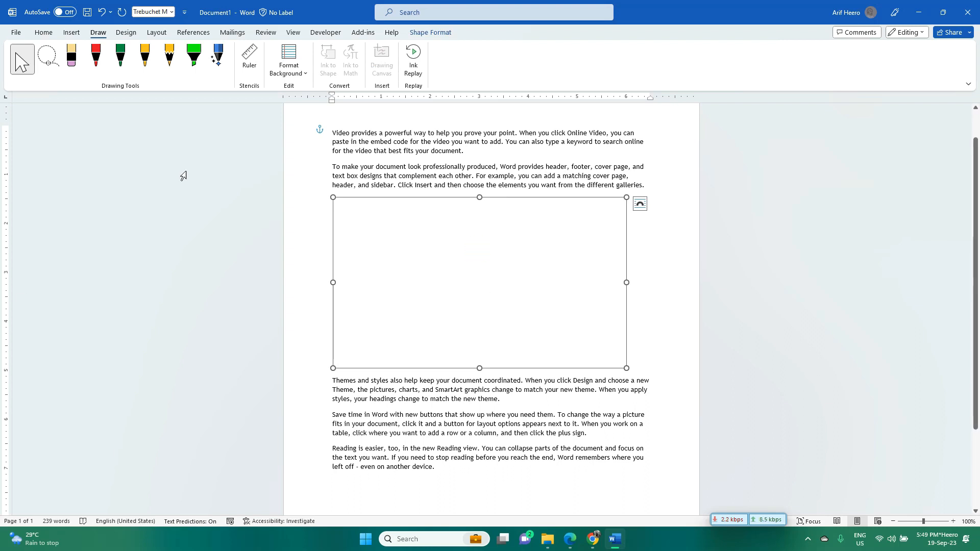
Set the yellow pen's thickness to 0.25 mm
left_click(145, 57)
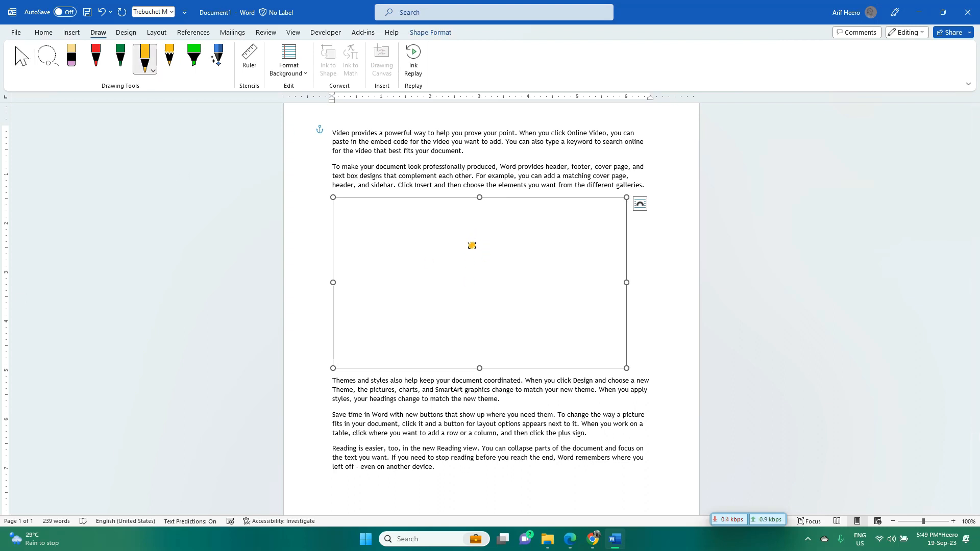
left_click(146, 64)
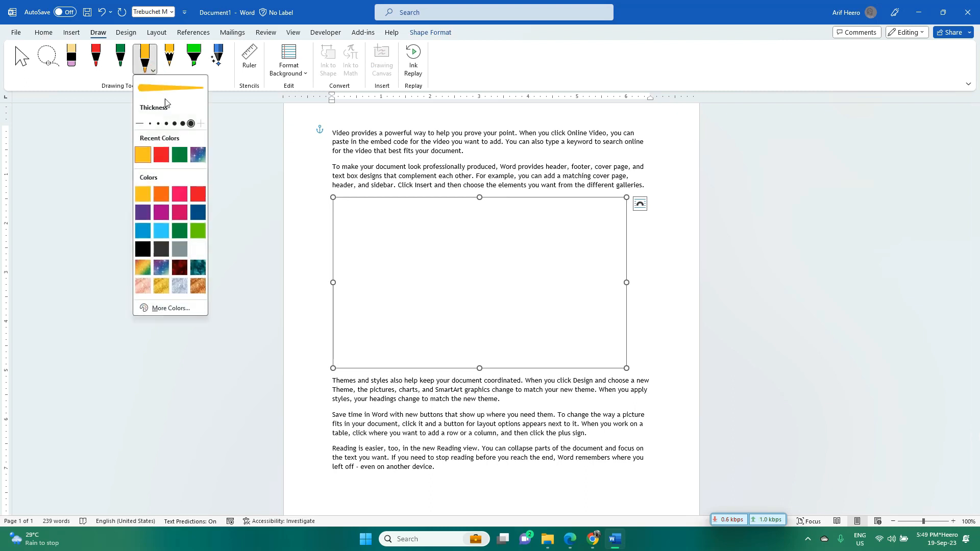
left_click(151, 123)
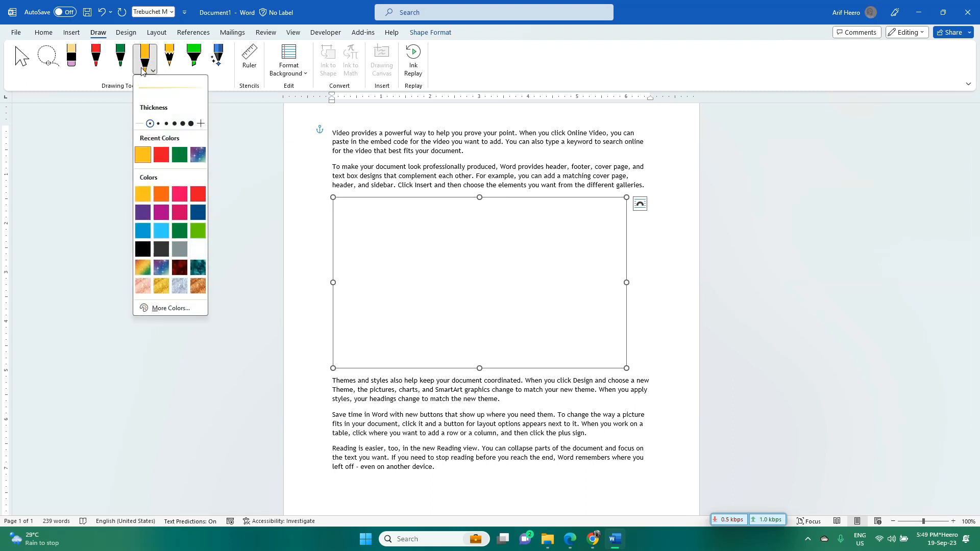
Change the red pen to black and draw a four-petal flower outline with a small center near the canvas's upper middle
left_click(98, 63)
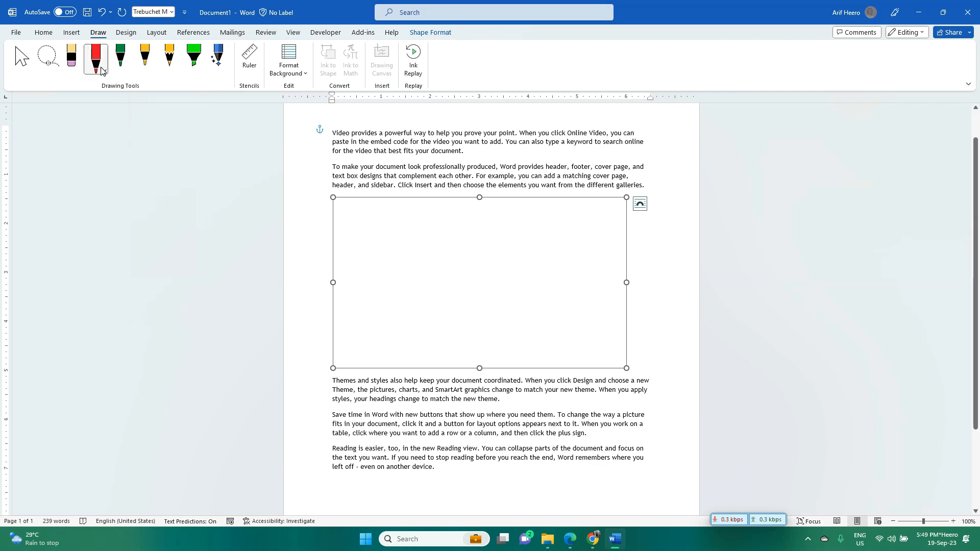
left_click(98, 63)
left_click(94, 249)
left_click(105, 64)
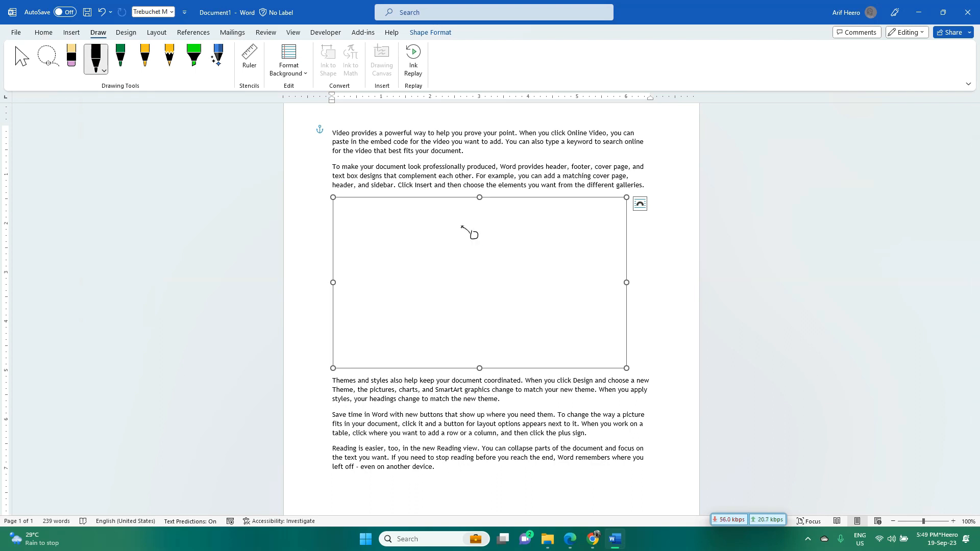
left_click_drag(477, 225, 474, 233)
left_click_drag(470, 240, 470, 250)
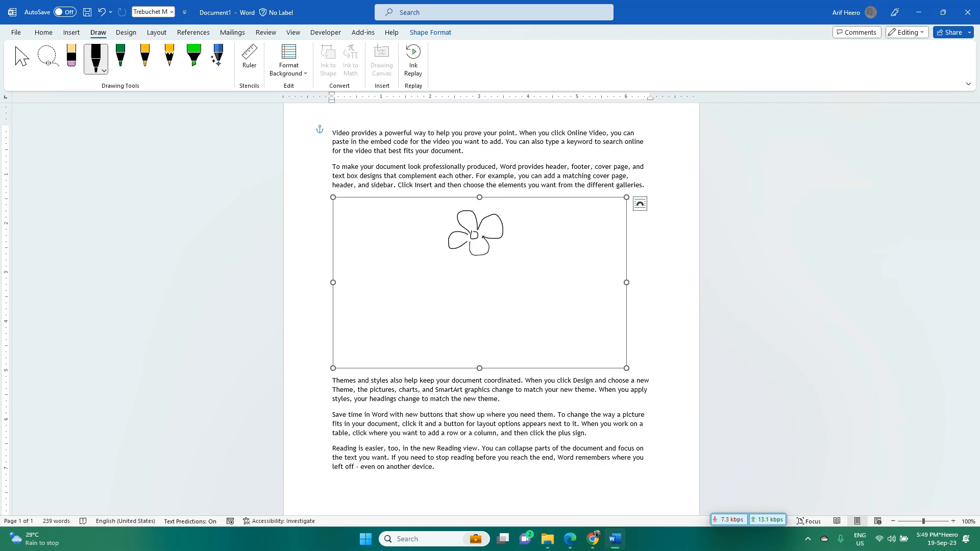
Set the yellow pen to a thick stroke and color in the flower's petals
left_click(145, 58)
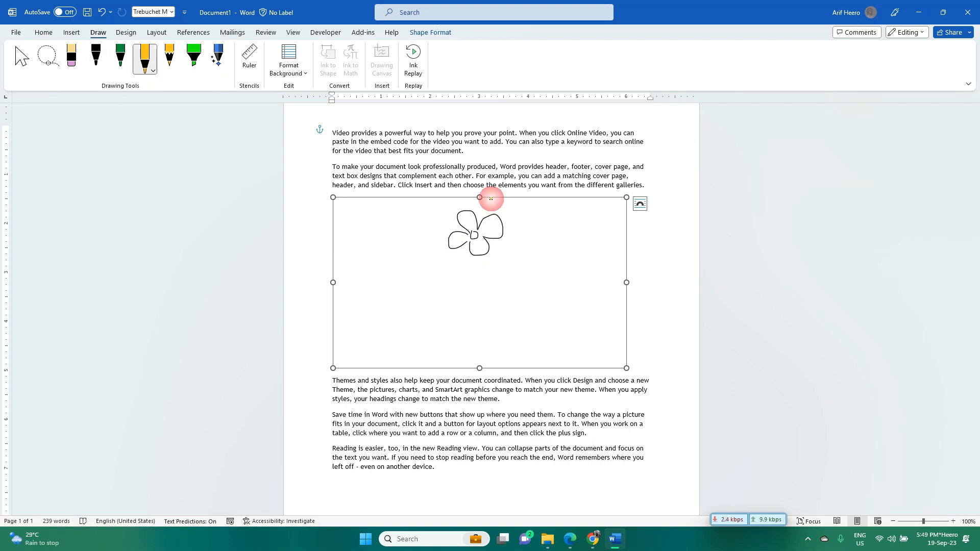
left_click(147, 62)
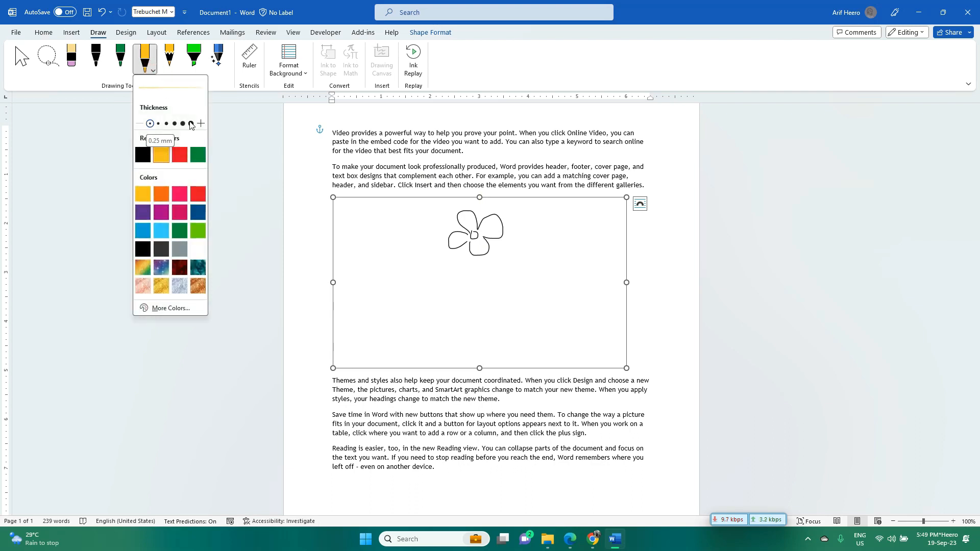
mouse_move(491, 222)
left_mouse_down()
mouse_move(479, 250)
mouse_move(459, 238)
mouse_move(467, 207)
mouse_move(476, 223)
left_mouse_up()
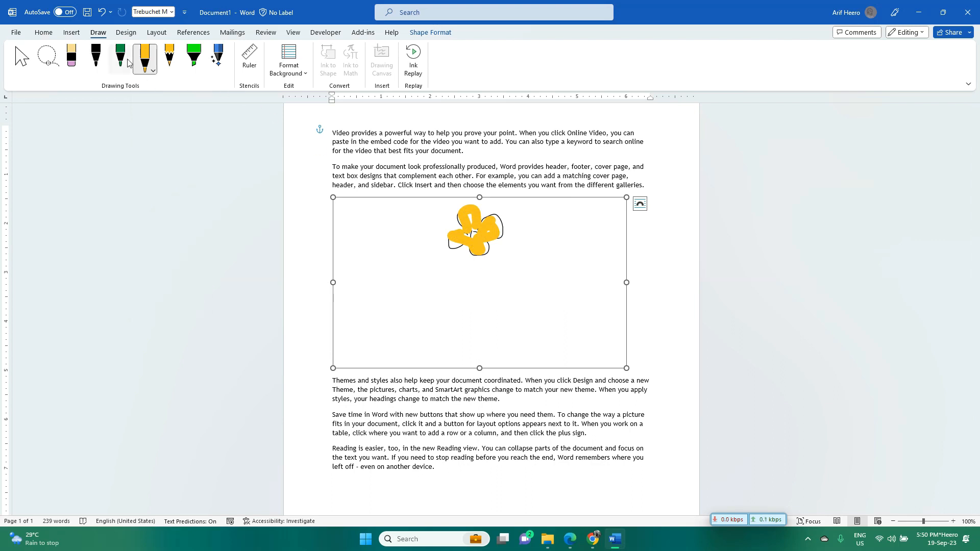
With the black pen, draw a two-line stem below the flower and short slanted grass strokes on both sides of its base
left_click(102, 64)
left_click_drag(462, 275, 455, 368)
mouse_move(471, 250)
left_mouse_down()
mouse_move(464, 360)
mouse_move(504, 325)
left_mouse_up()
mouse_move(485, 356)
left_mouse_down()
mouse_move(515, 334)
mouse_move(553, 331)
left_mouse_up()
left_click_drag(550, 345, 565, 335)
left_click_drag(436, 362, 406, 349)
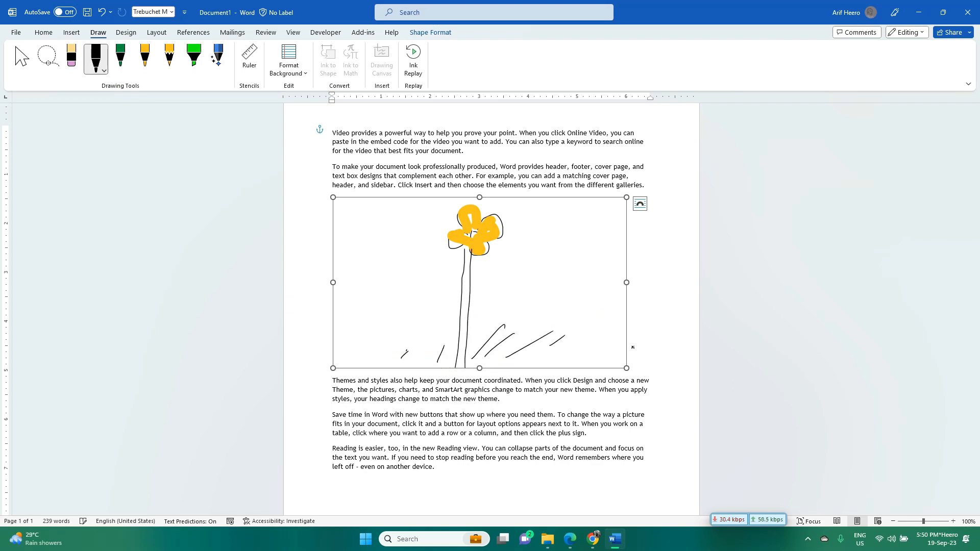
Return to the Select tool and view the flower drawing with the canvas deselected and selected
left_click(22, 57)
left_click(658, 362)
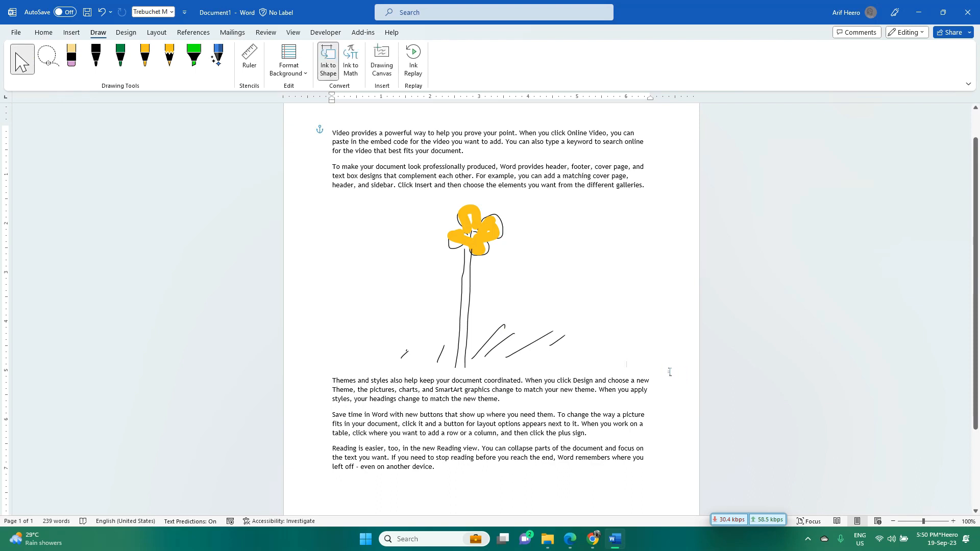
left_click(609, 292)
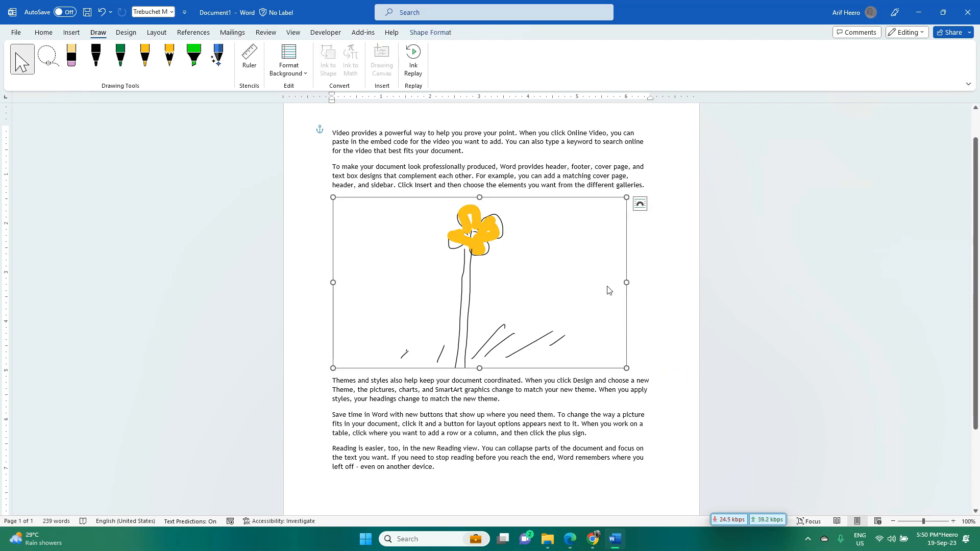
left_click(657, 267)
Switch to Chrome to compare the drawing with the flower illustration in Bangla-1.pdf, and go back to Word
left_click(592, 539)
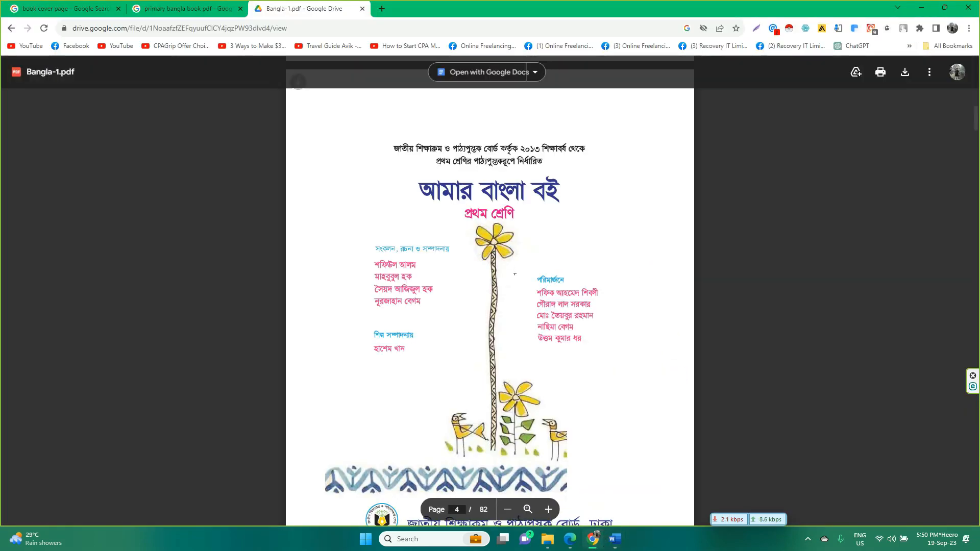
left_click(615, 538)
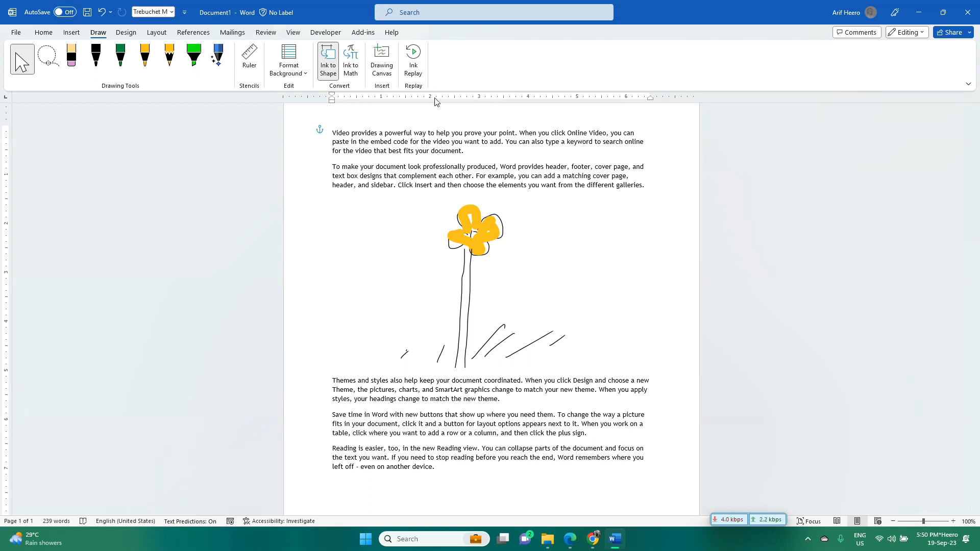
Draw a large digit 2 on the blank page with the thick green pen
left_click(943, 501)
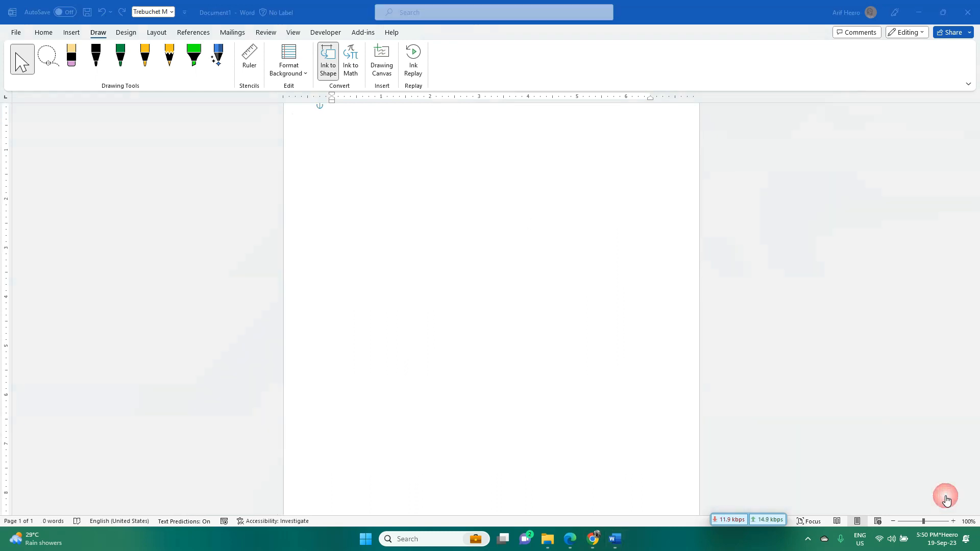
right_click(145, 61)
left_click(120, 57)
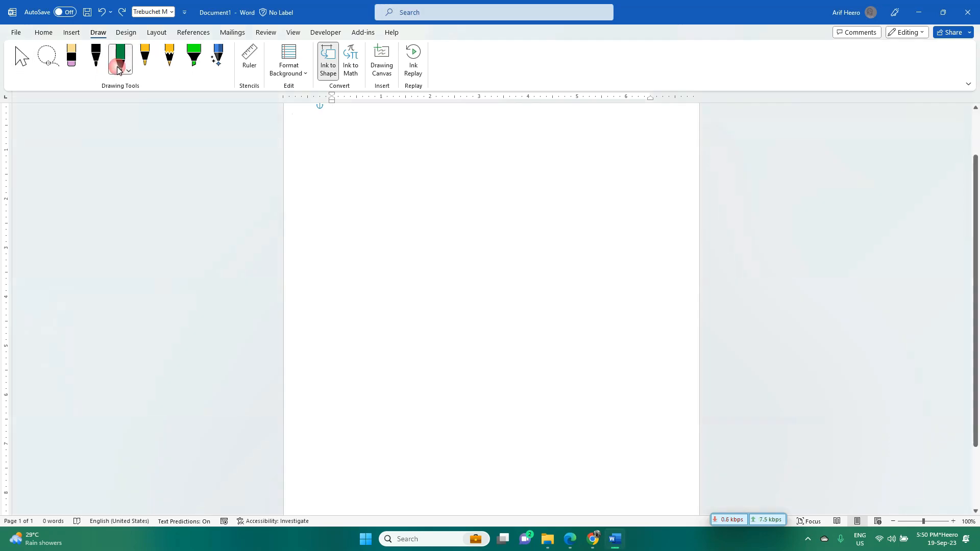
left_click(121, 60)
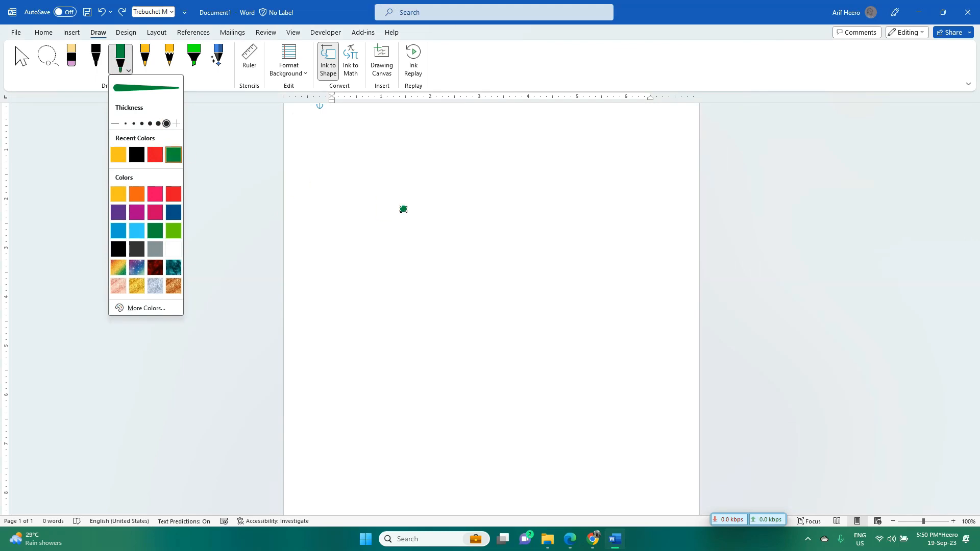
mouse_move(388, 204)
left_mouse_down()
mouse_move(430, 201)
mouse_move(404, 278)
mouse_move(495, 262)
left_mouse_up()
Replay the ink stroke of the green 2 with Ink Replay several times
left_click(413, 62)
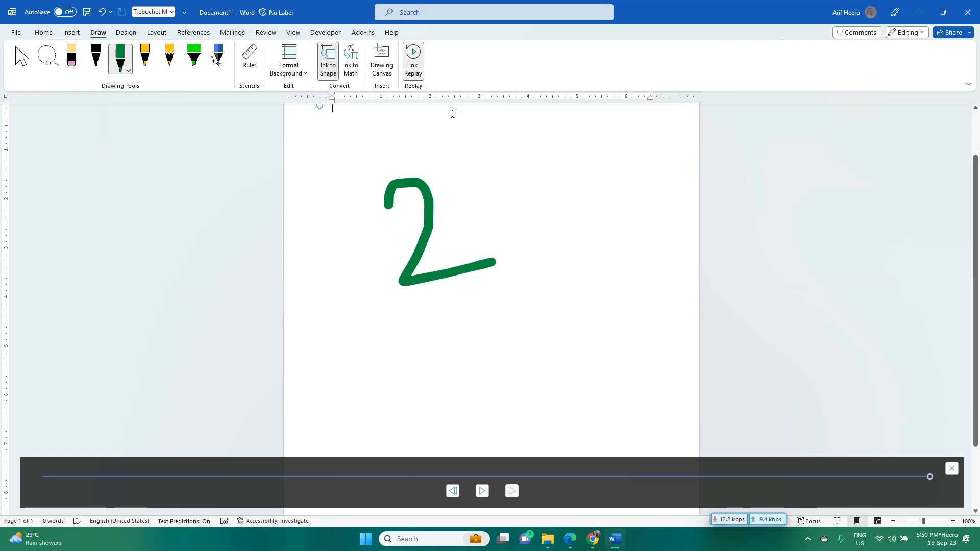
left_click(415, 58)
left_click(414, 57)
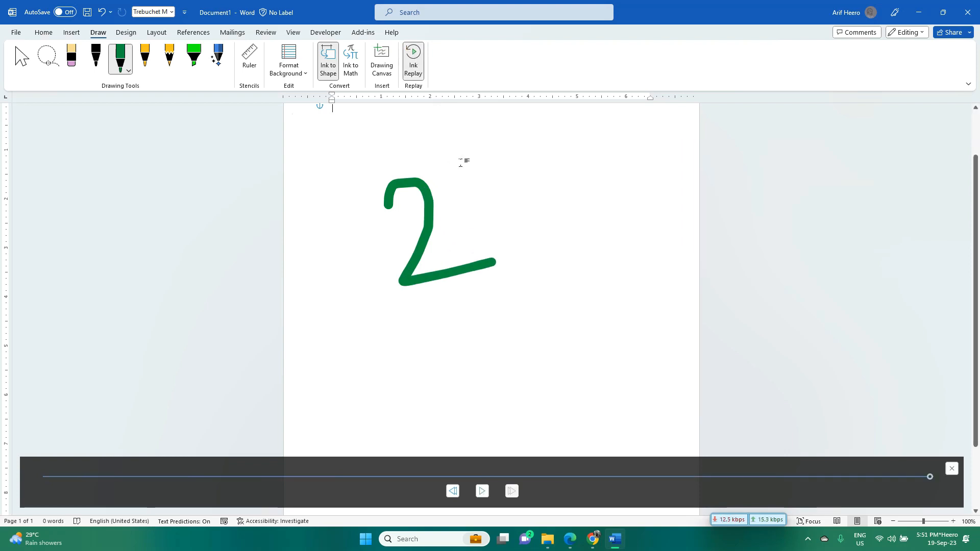
left_click(749, 499)
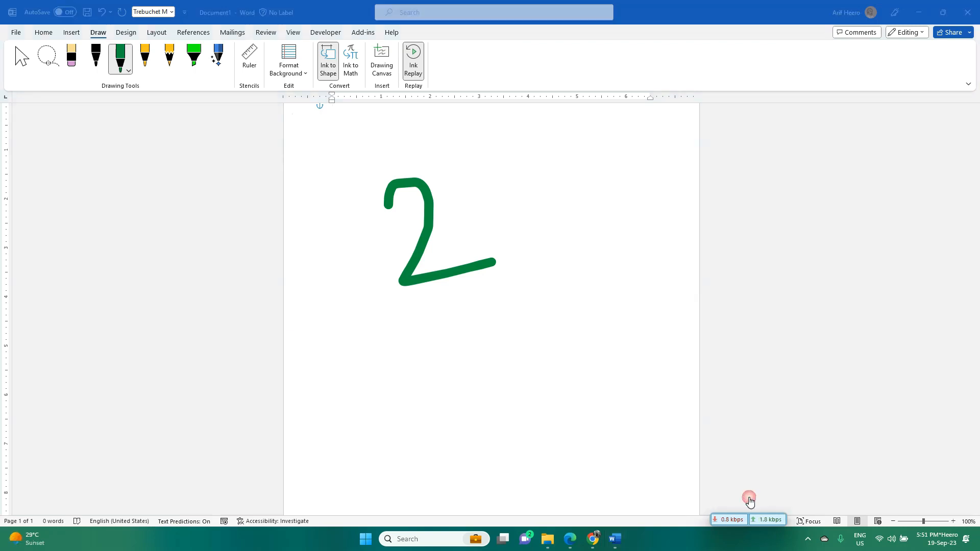